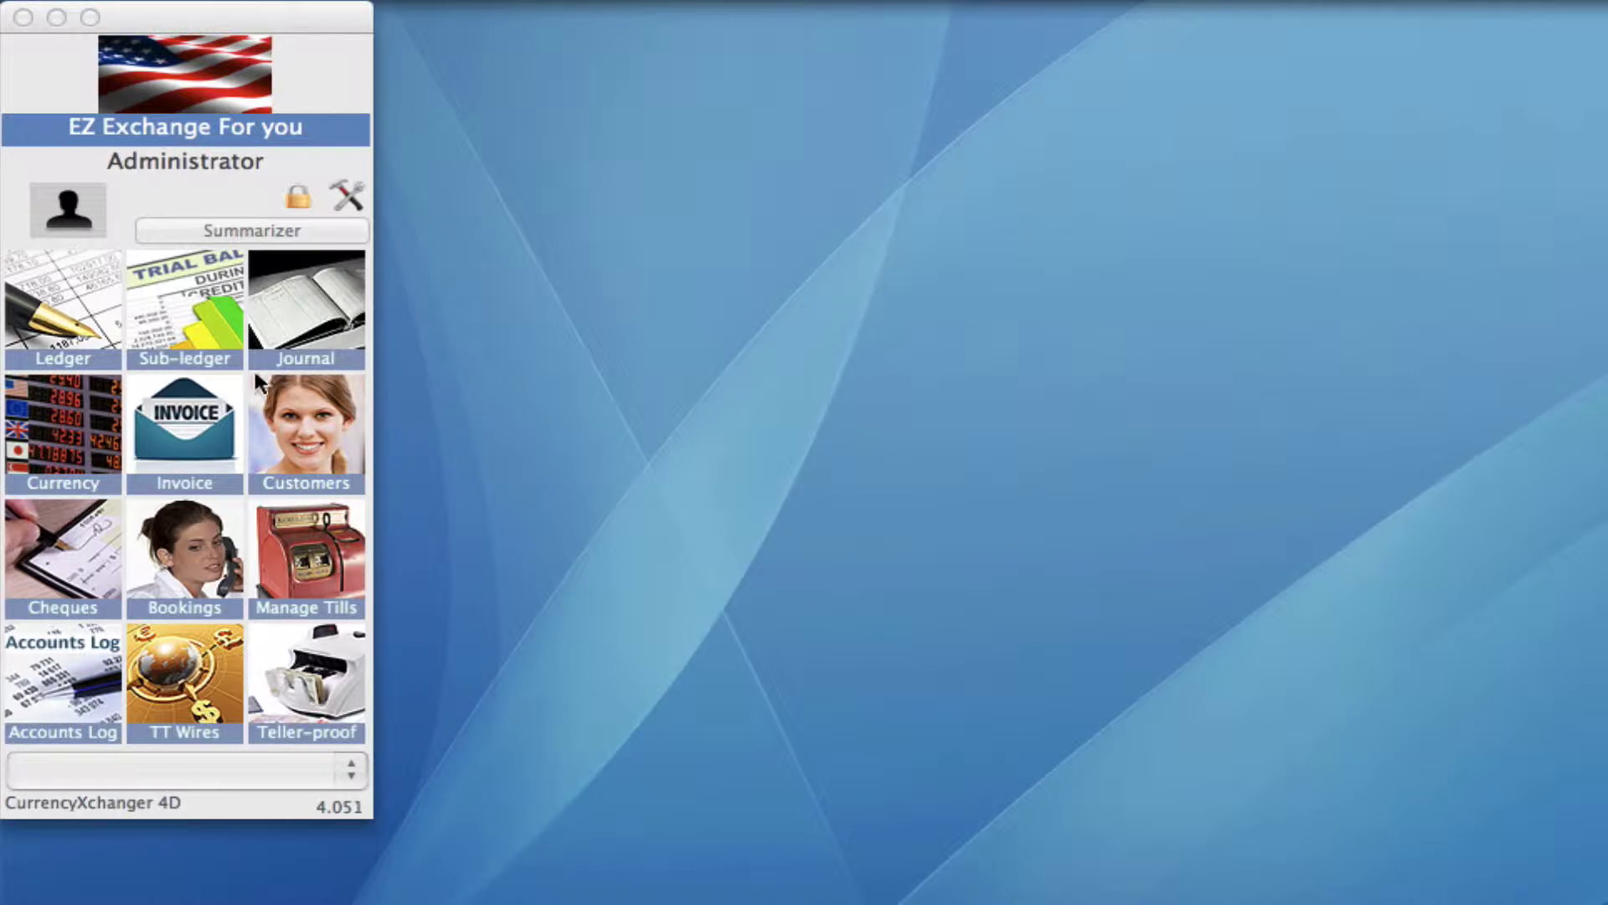
Step: Open the Invoices list and create new invoice HOINV100242 for a walk-in customer
click(190, 438)
click(190, 436)
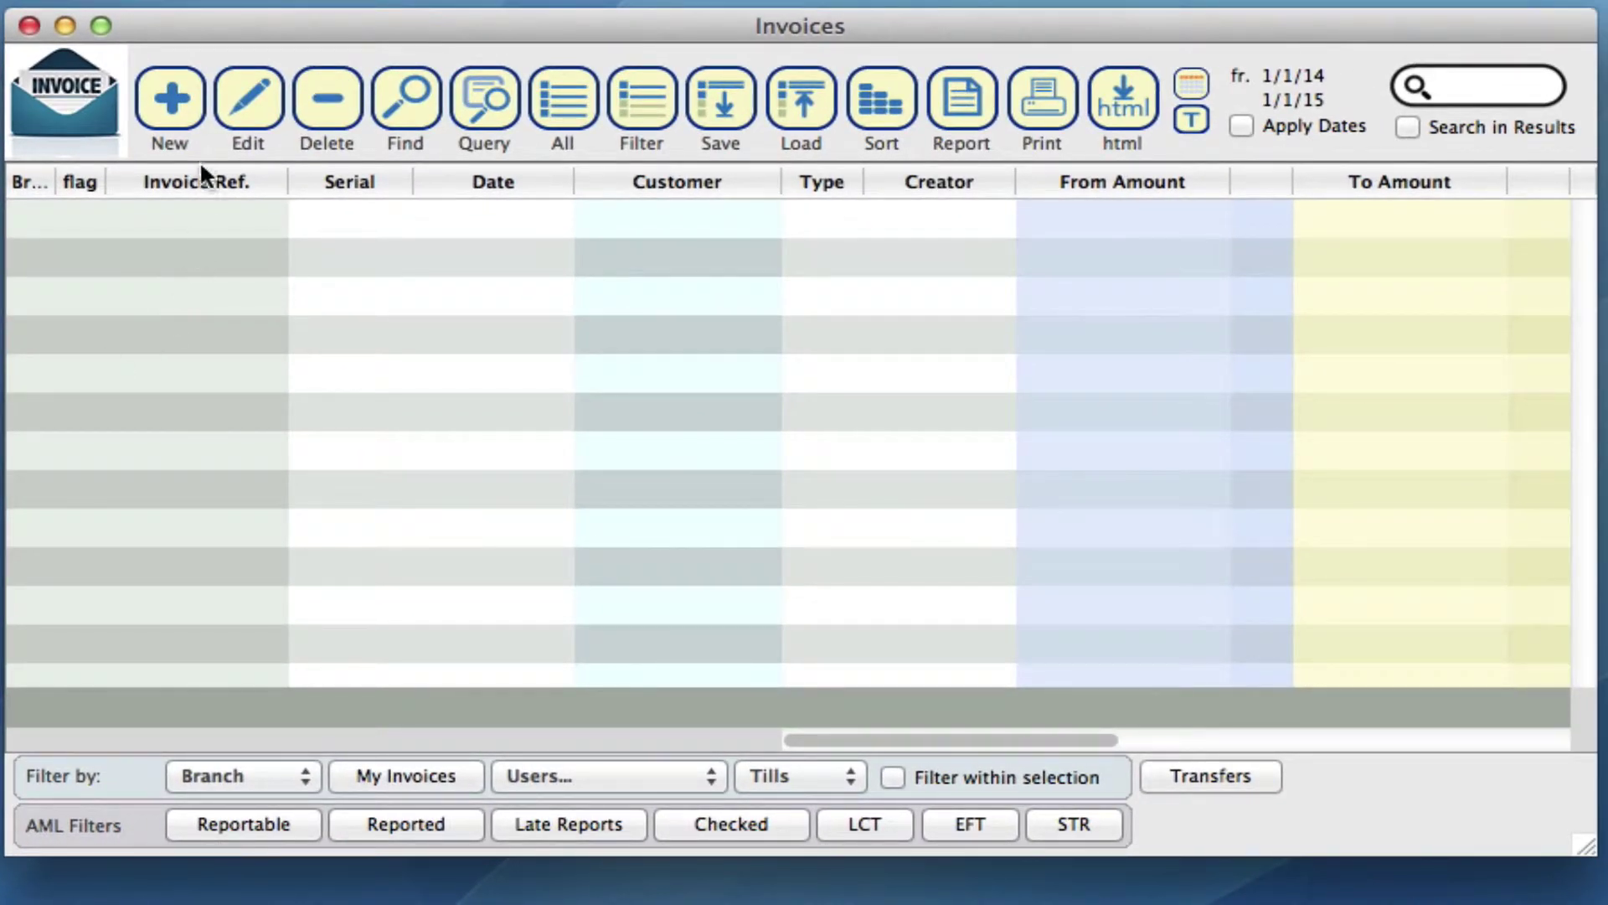
click(183, 111)
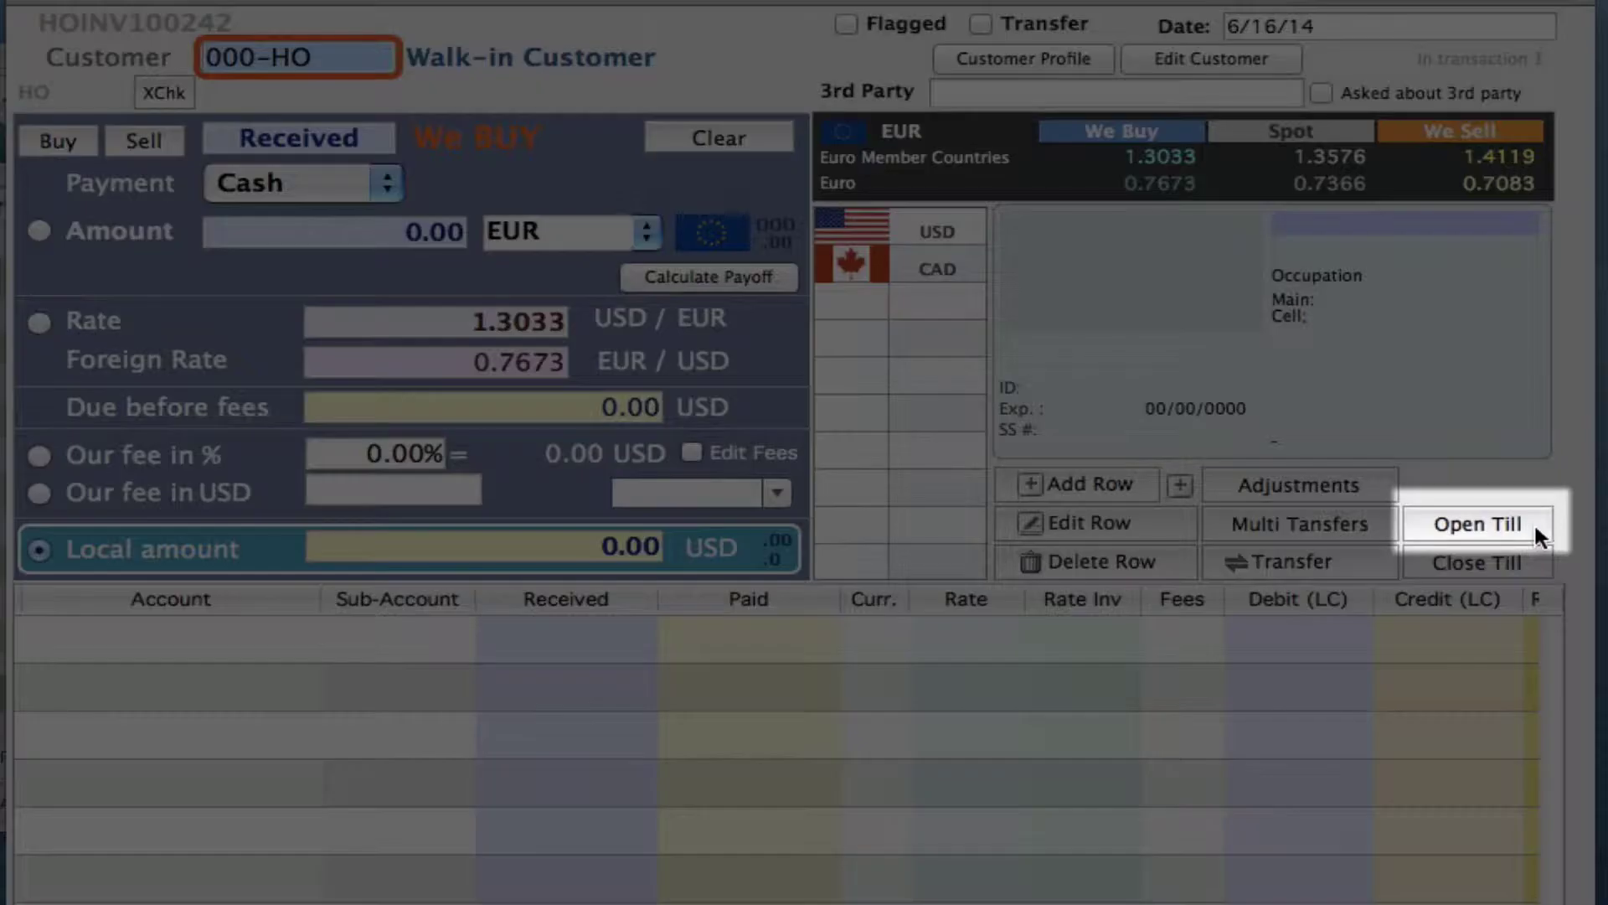
Step: Choose till 01 to open, bringing up its Opening Till sheet of cash accounts
click(1539, 532)
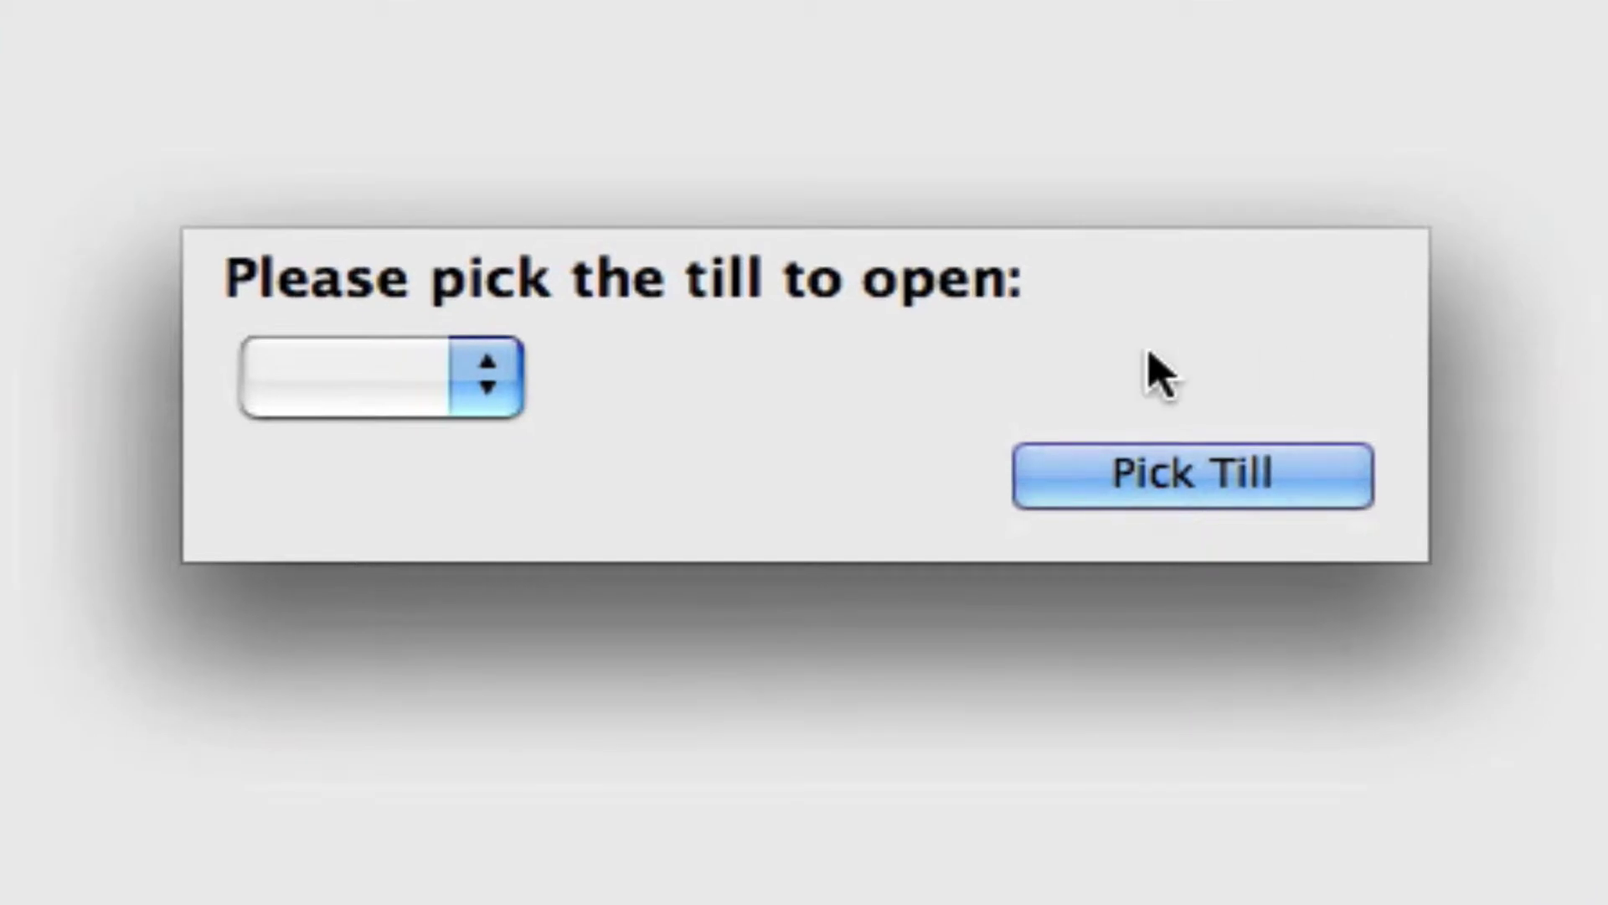
click(484, 393)
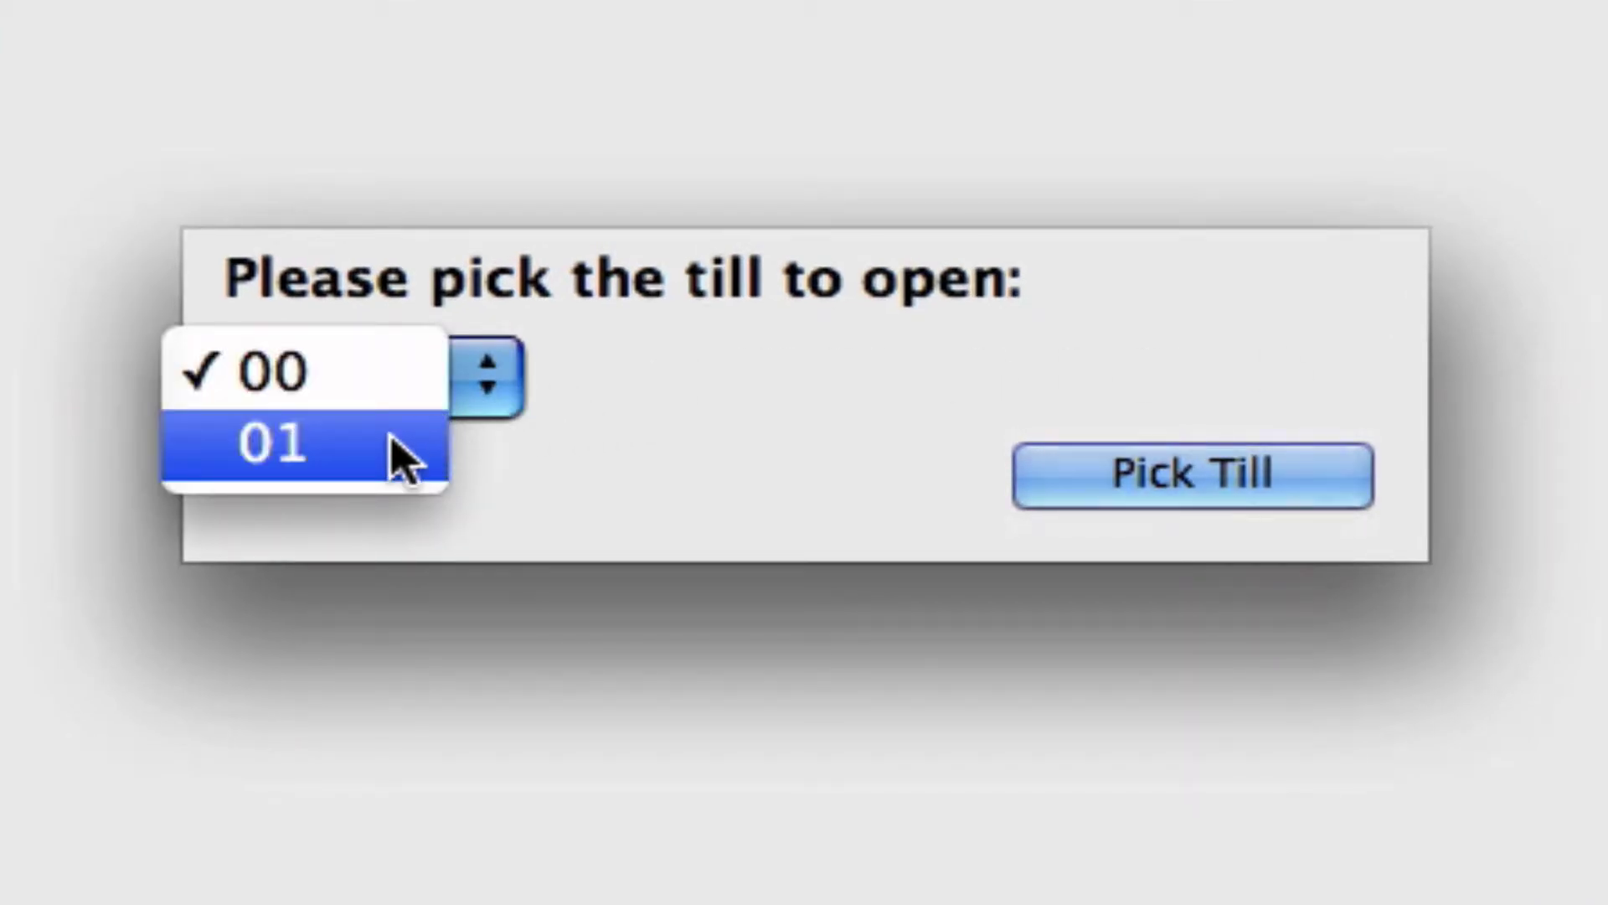
click(403, 462)
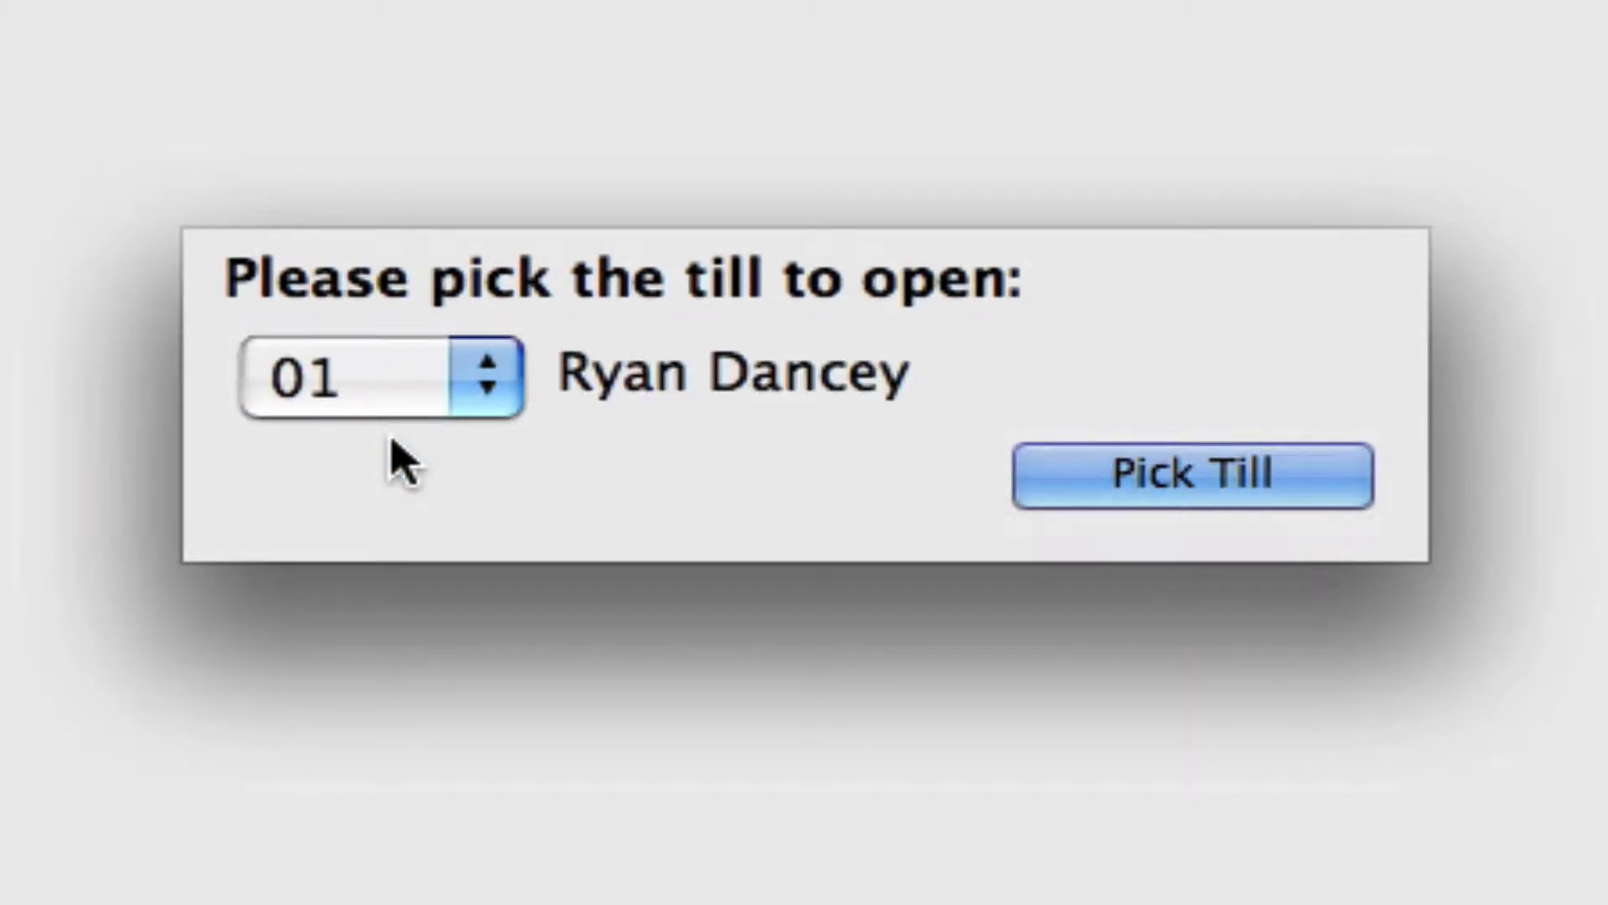
click(1119, 458)
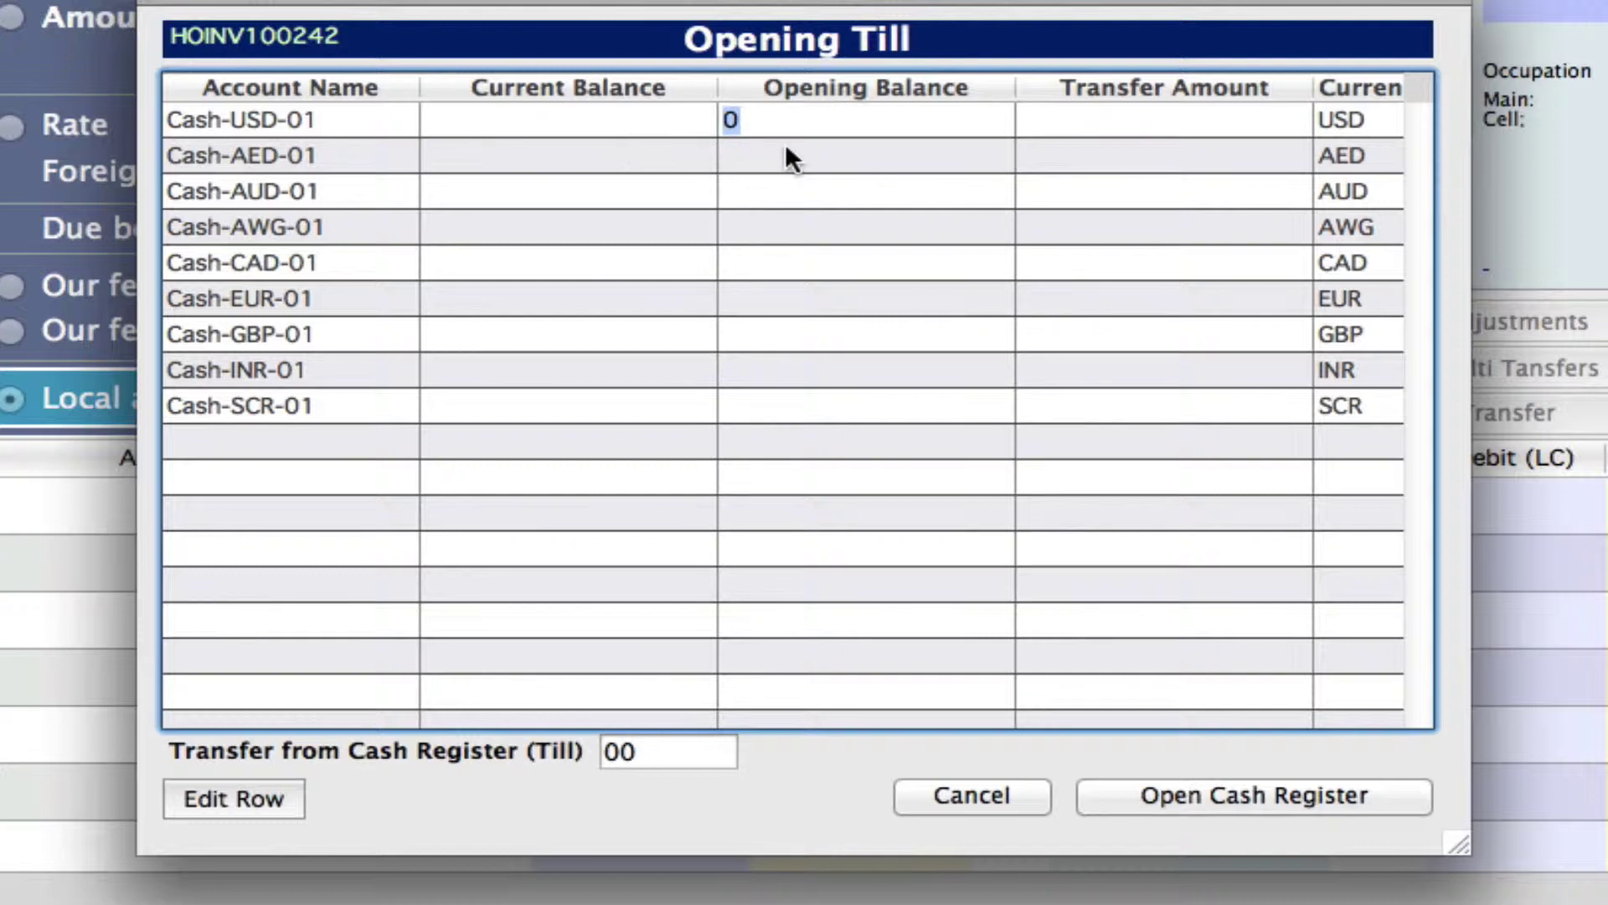
Step: Enter opening transfers of 5,000 USD and 4,000 AUD from till 00
click(1062, 120)
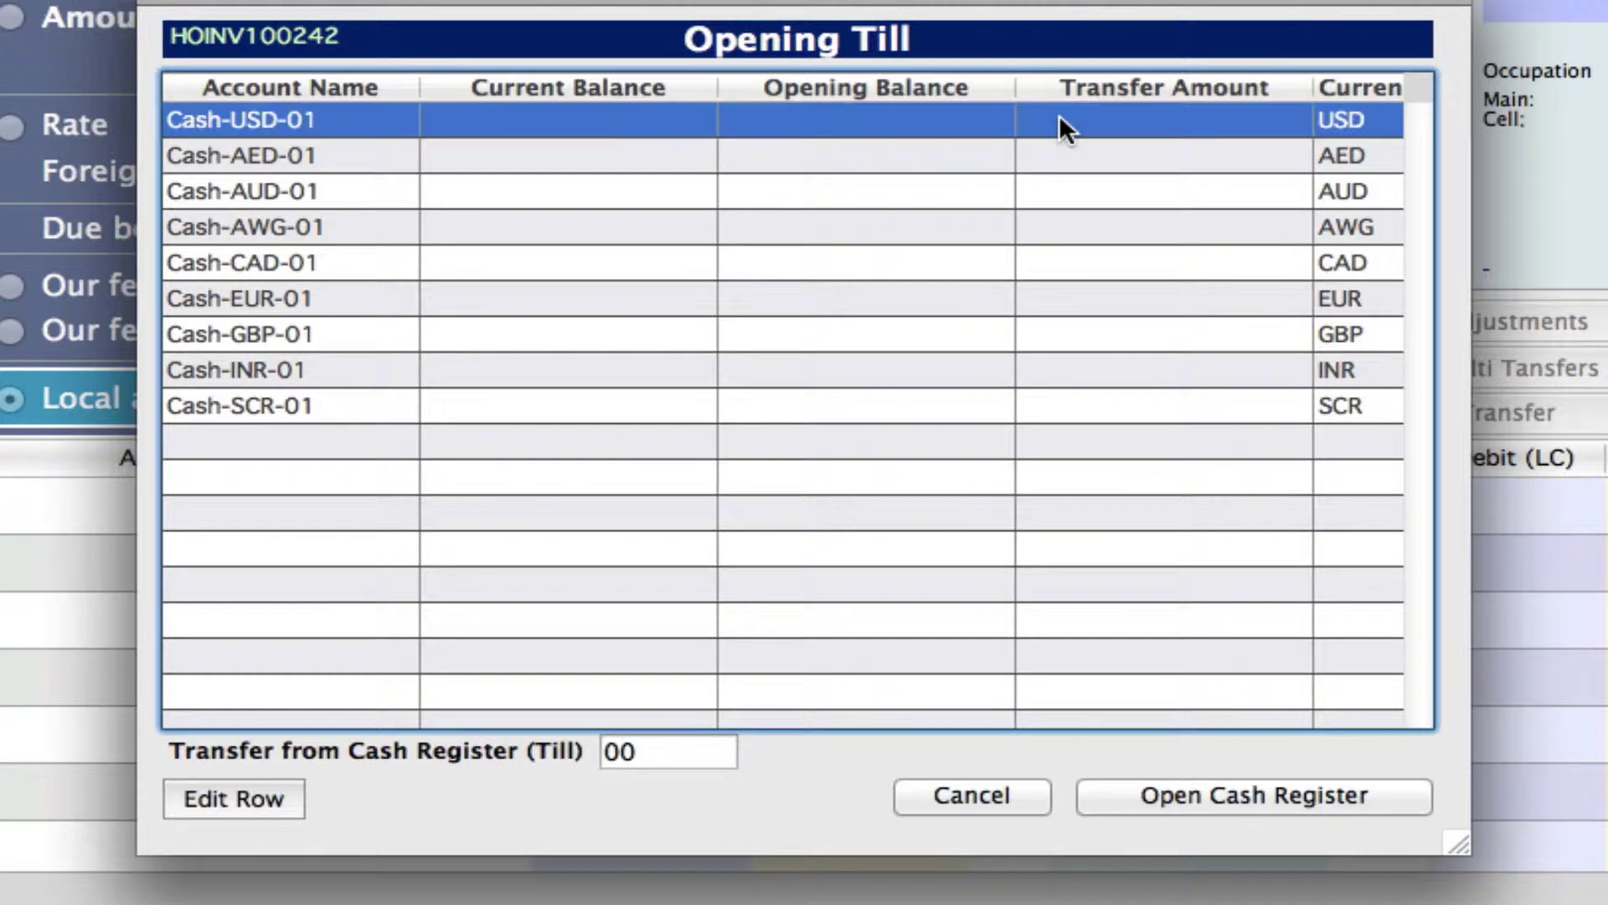
click(1070, 120)
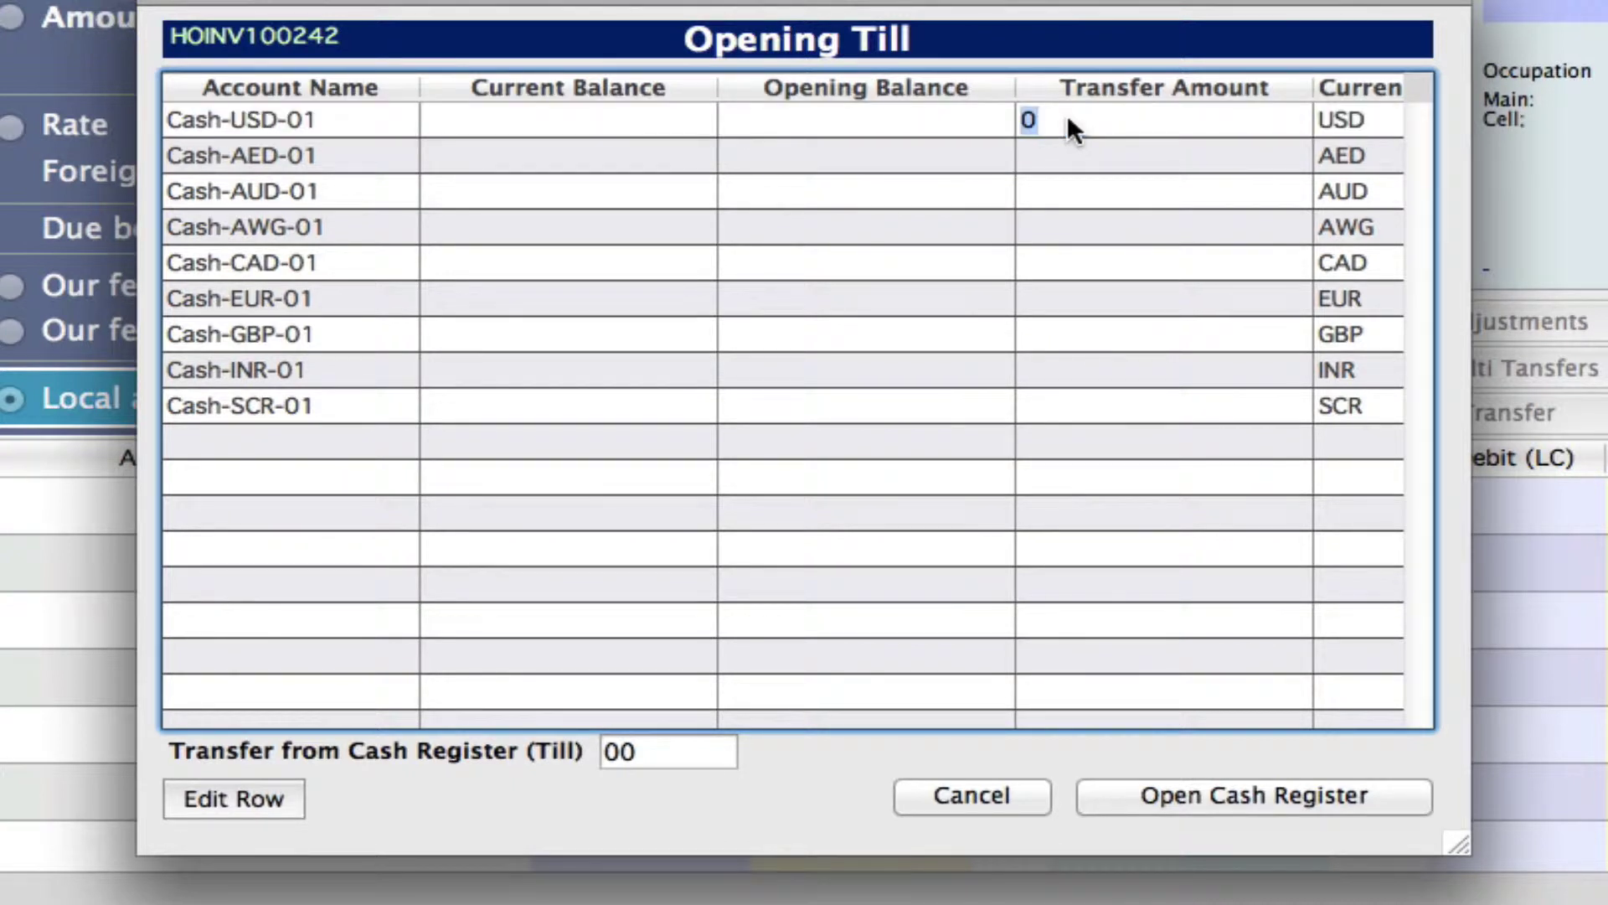
text(5000)
key(Return)
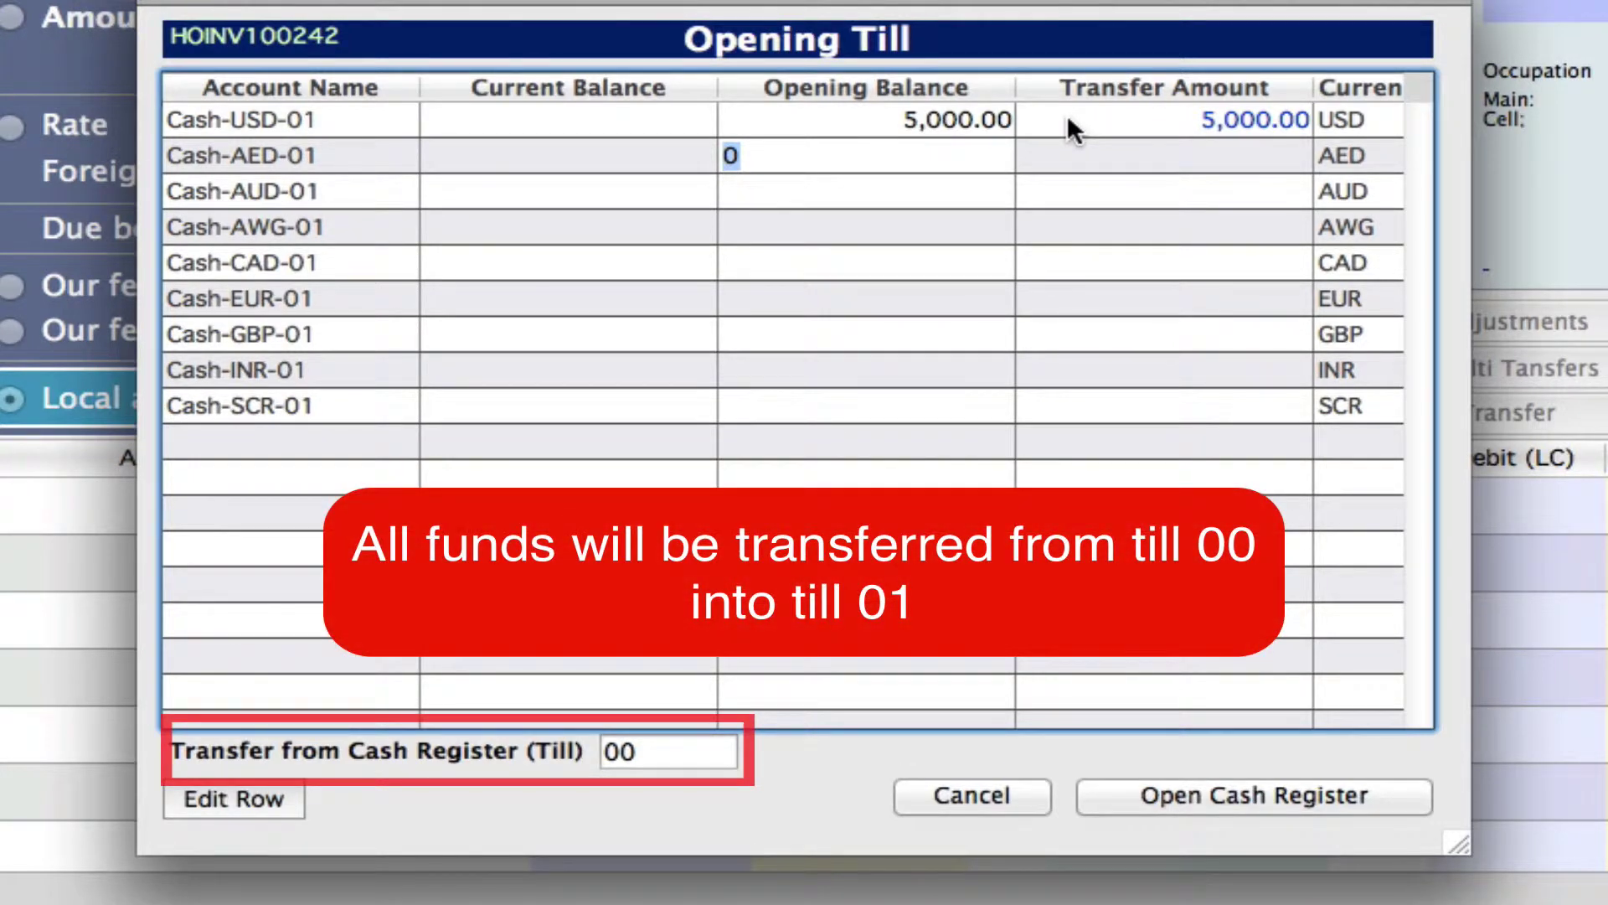
key(Return)
text(40000)
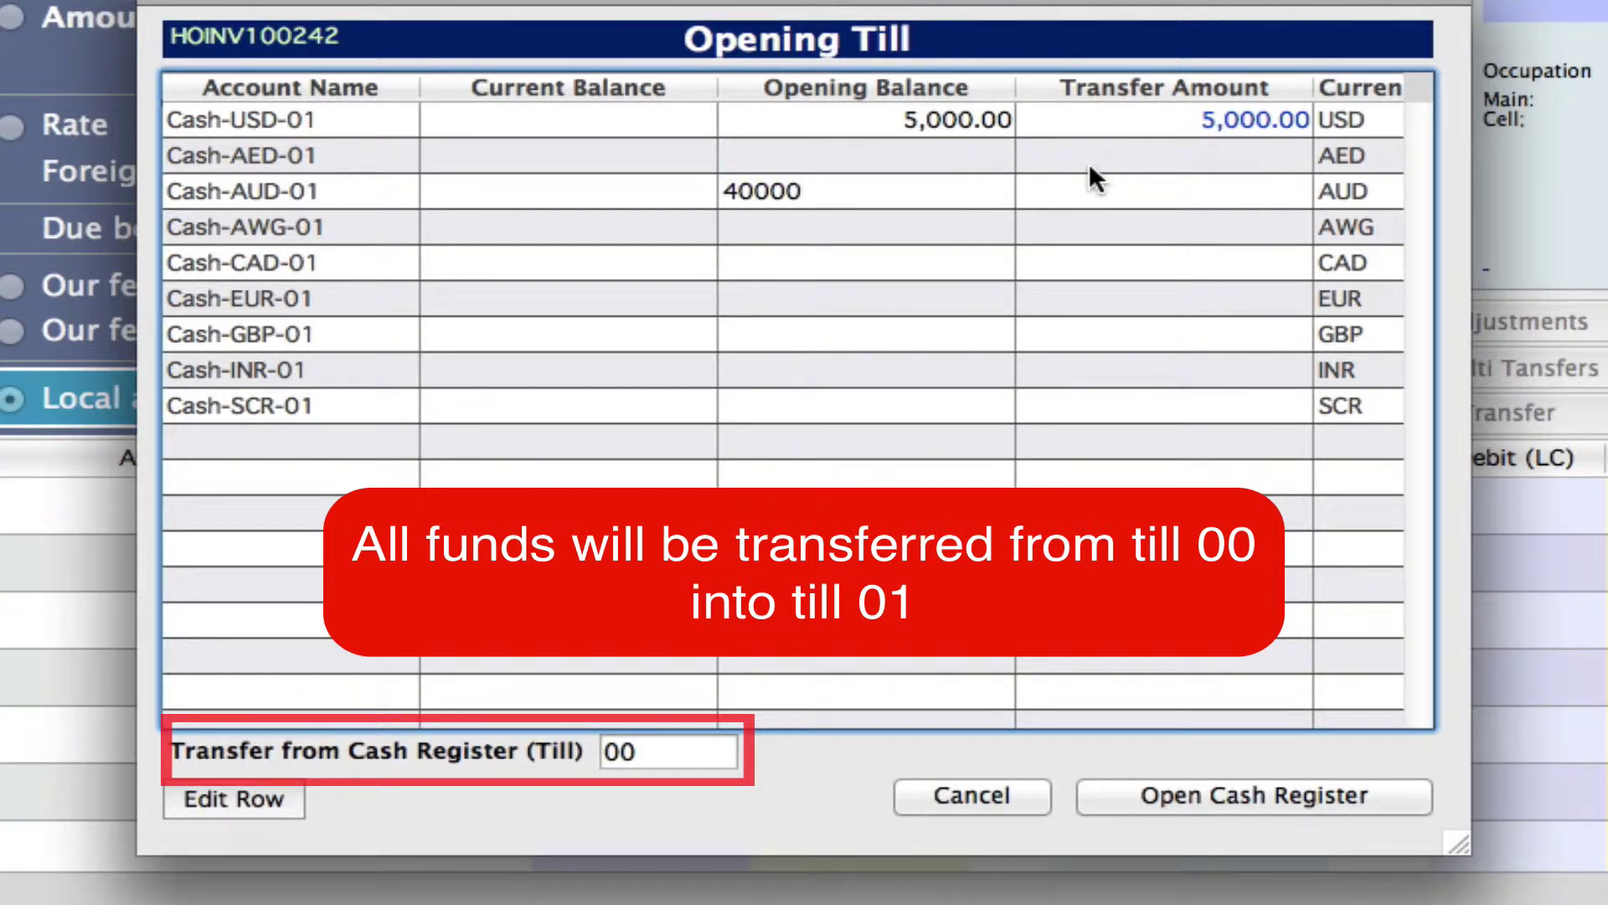
key(BackSpace)
key(Tab)
key(Return)
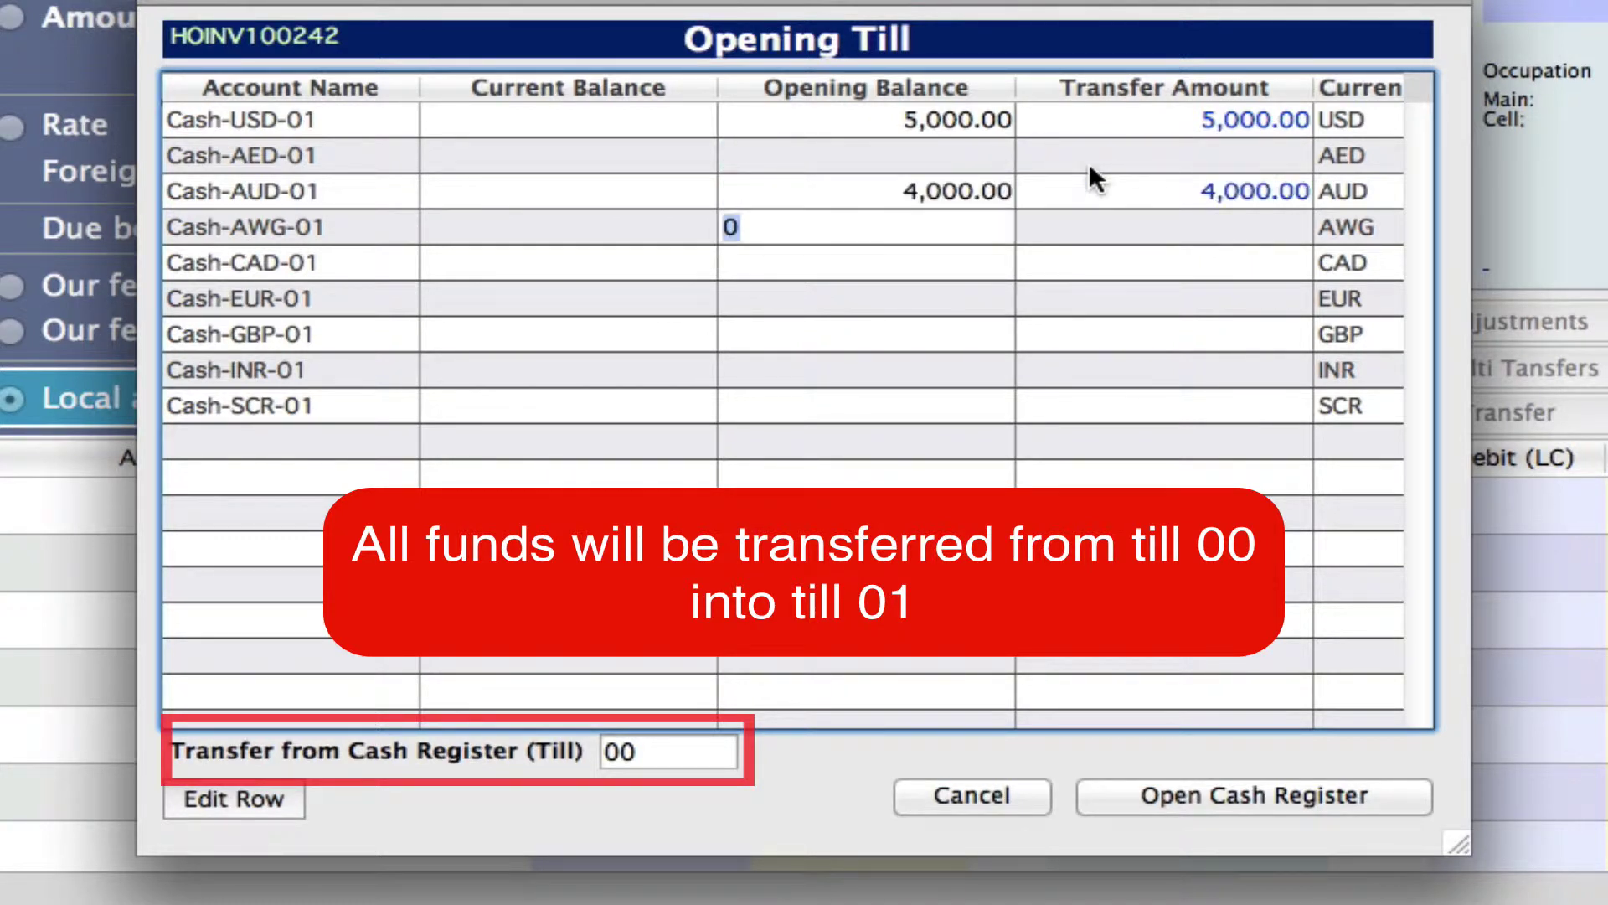
Step: Enter opening transfers of 5,000 CAD and 3,000 GBP, skipping the AWG and EUR rows
key(Return)
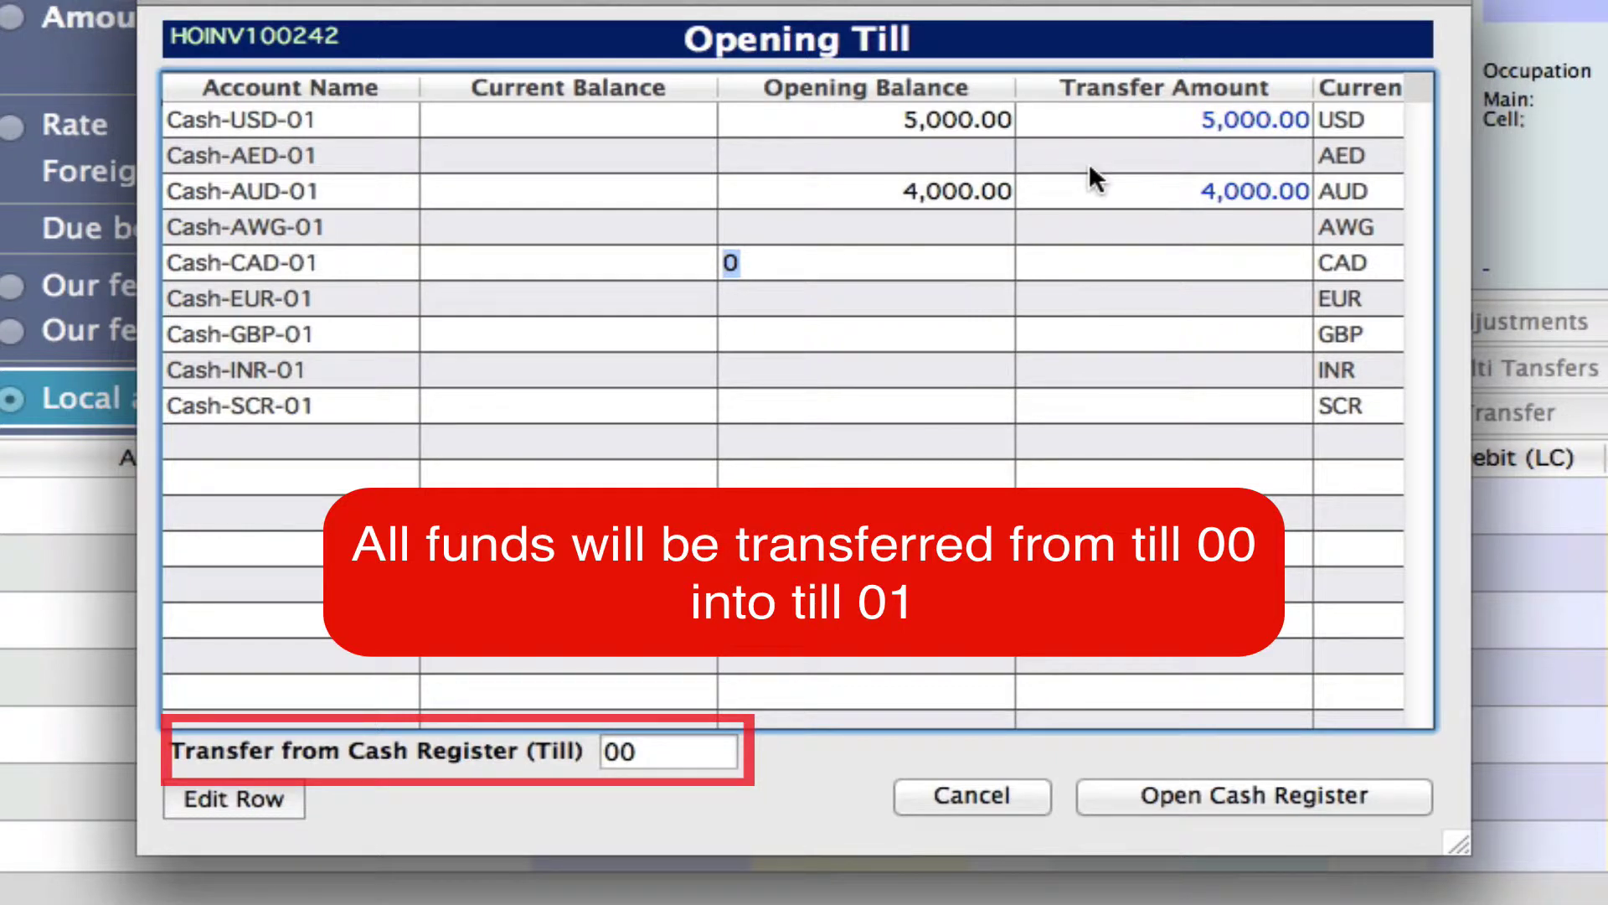
text(5000)
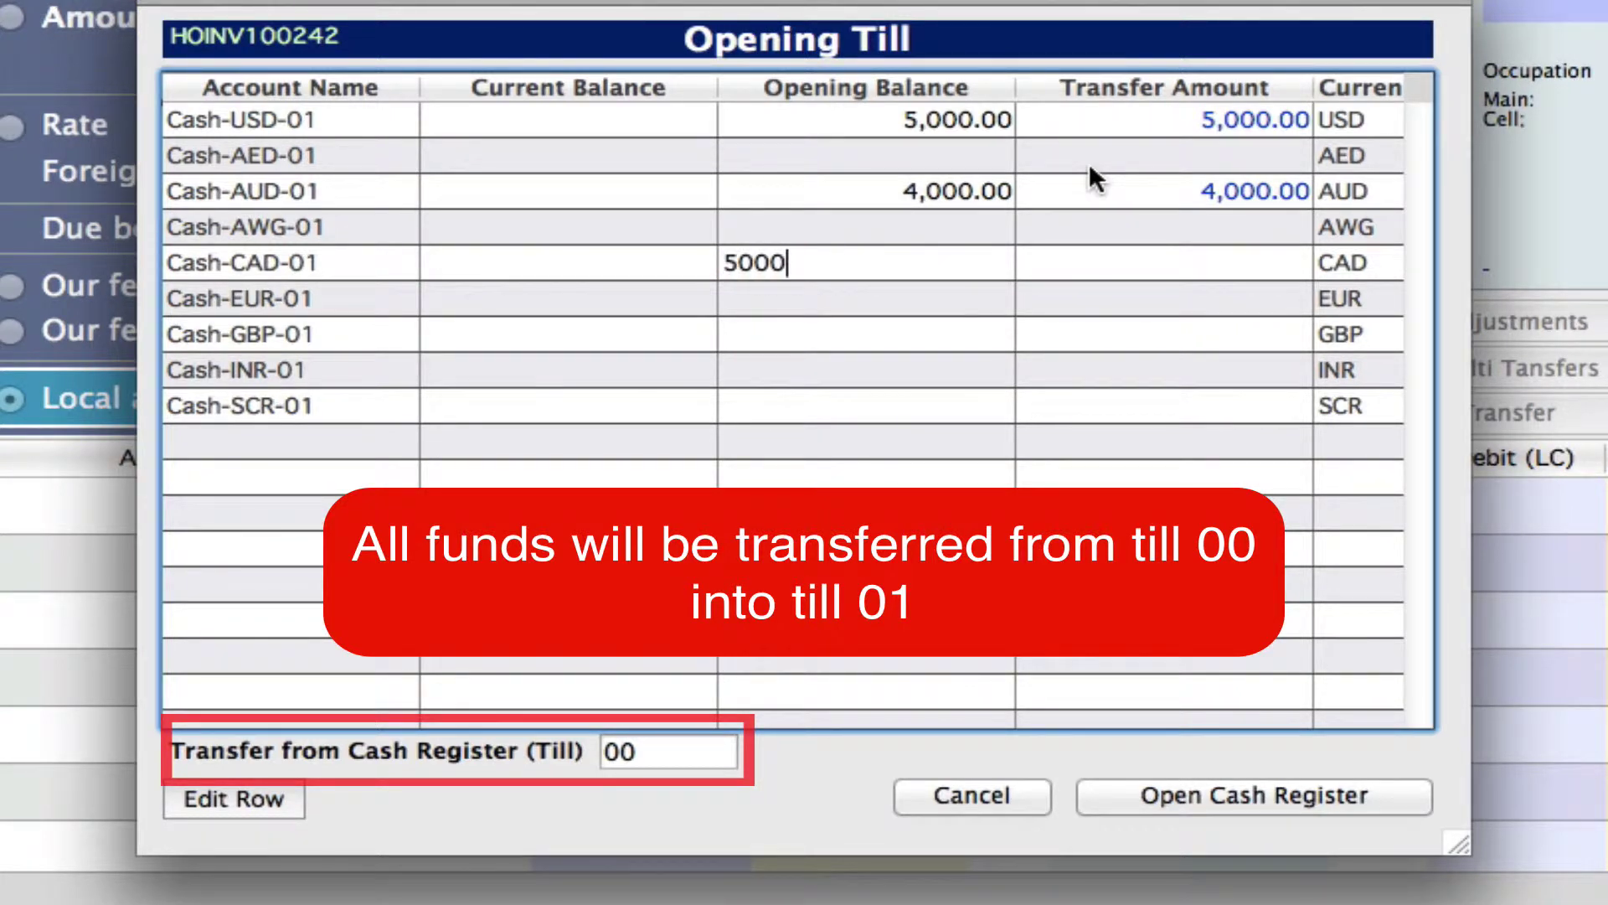
key(Tab)
key(Return)
key(Tab)
key(Return)
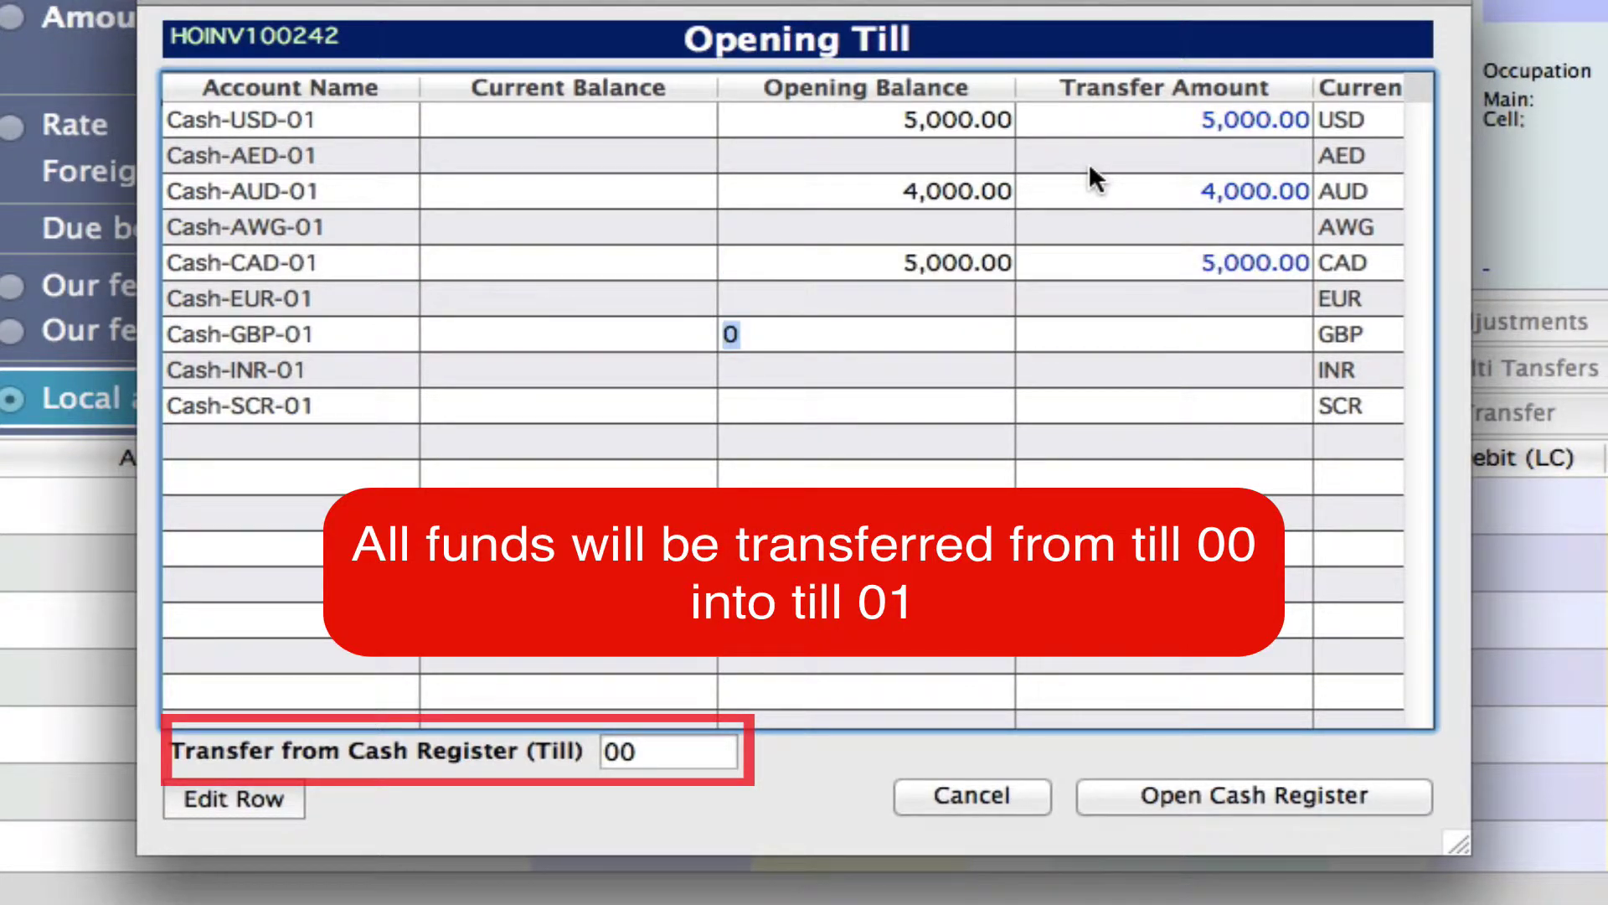
text(3000)
key(Tab)
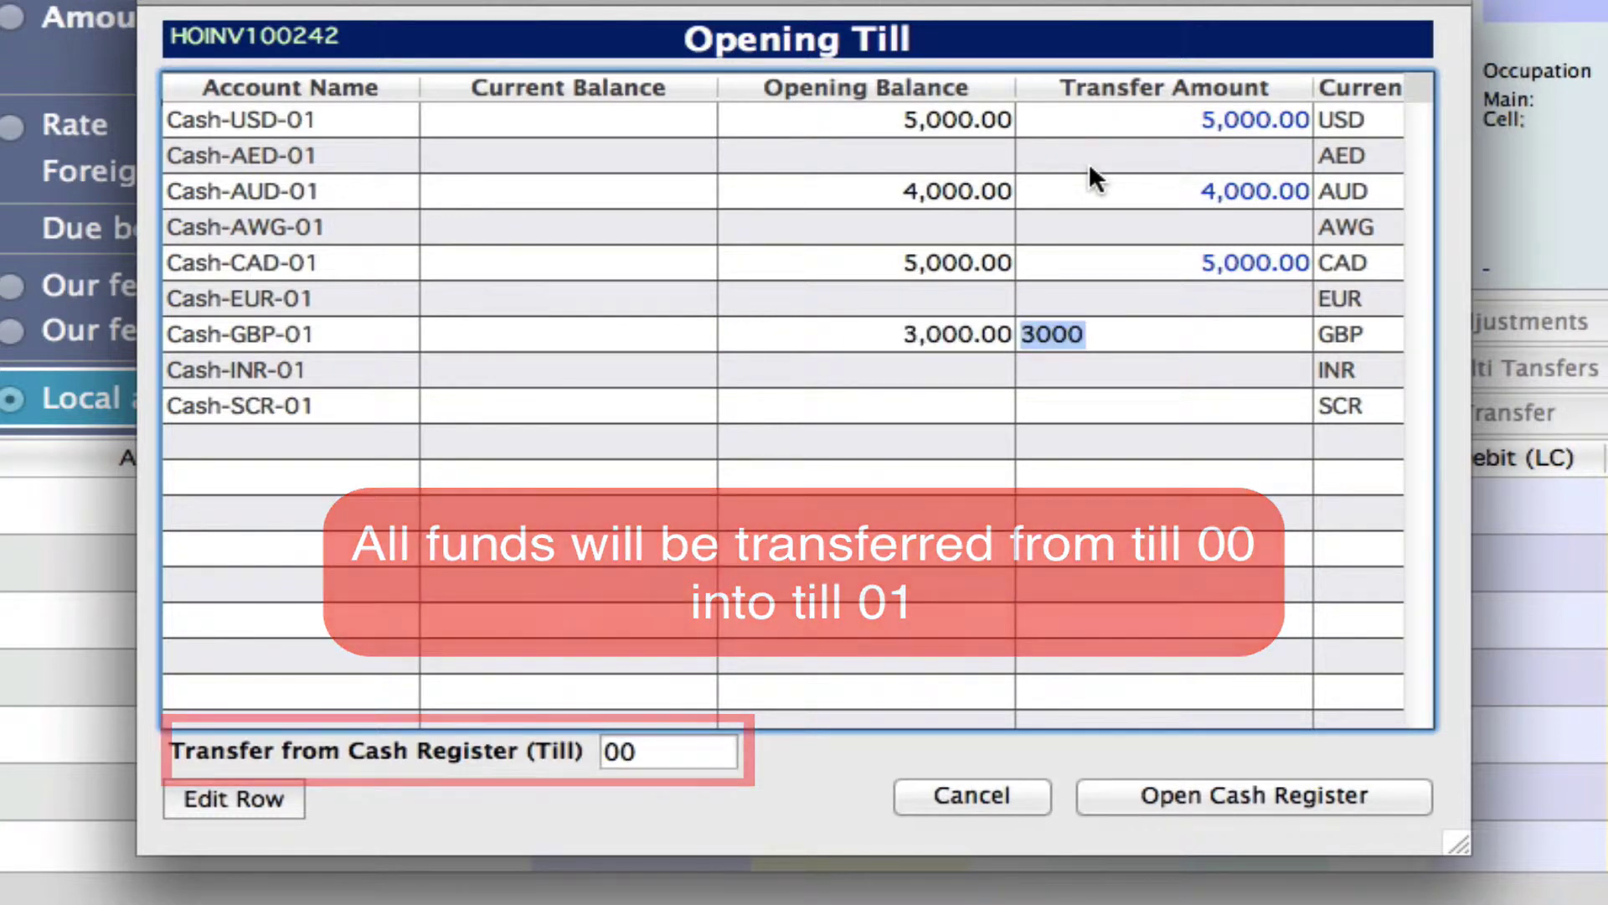
key(Return)
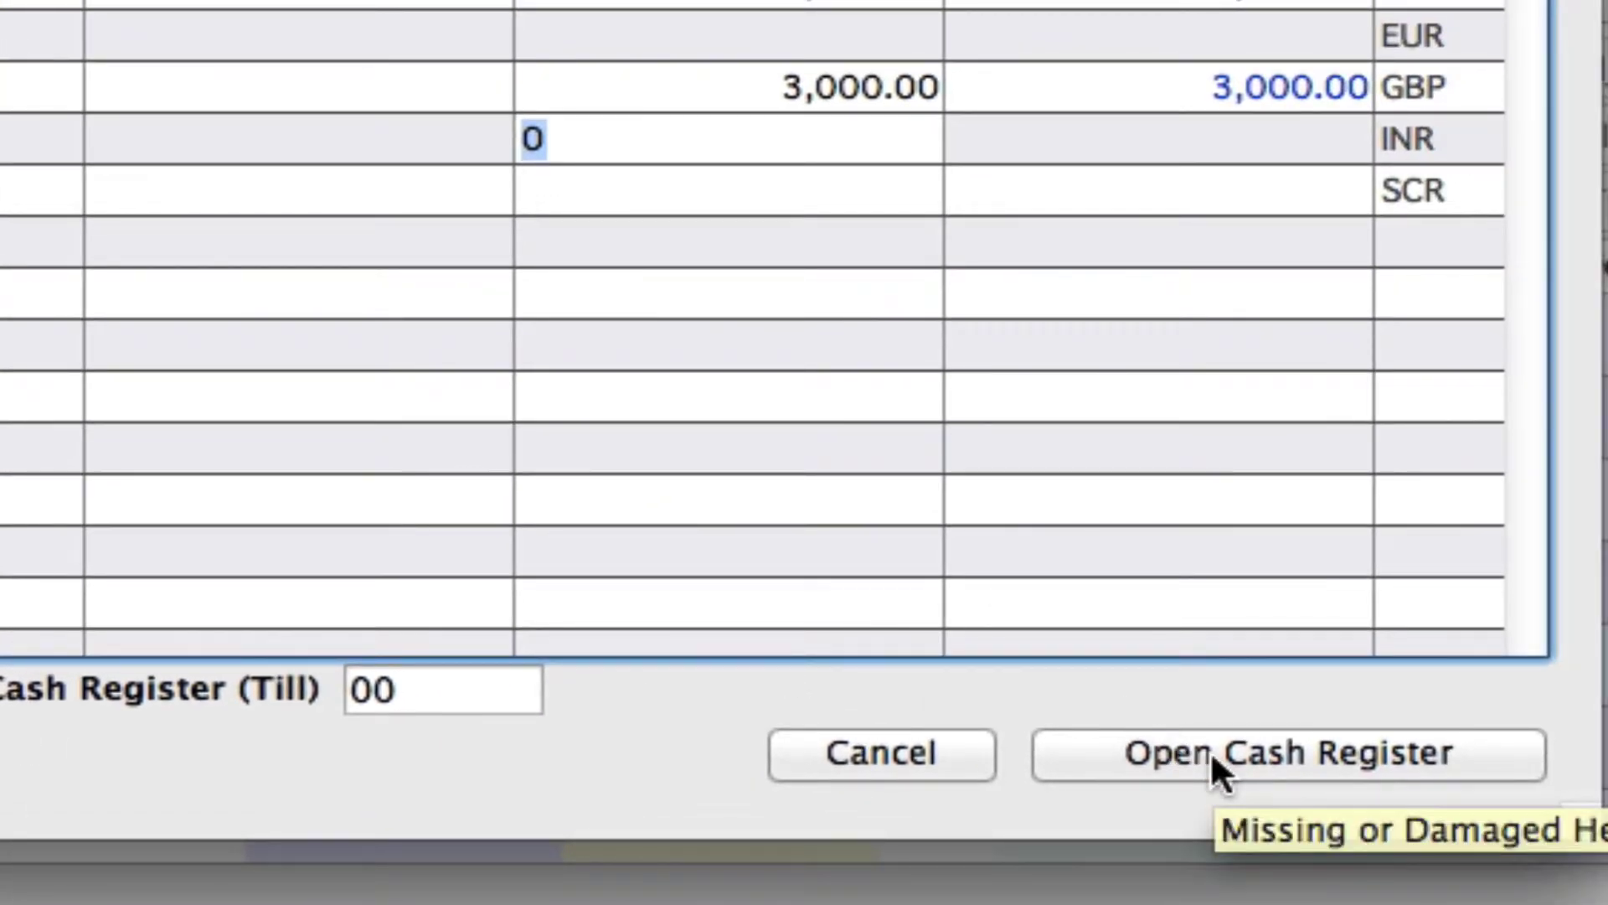
Step: Open till 01 with the entered amounts and save invoice HOINV100242
click(1307, 730)
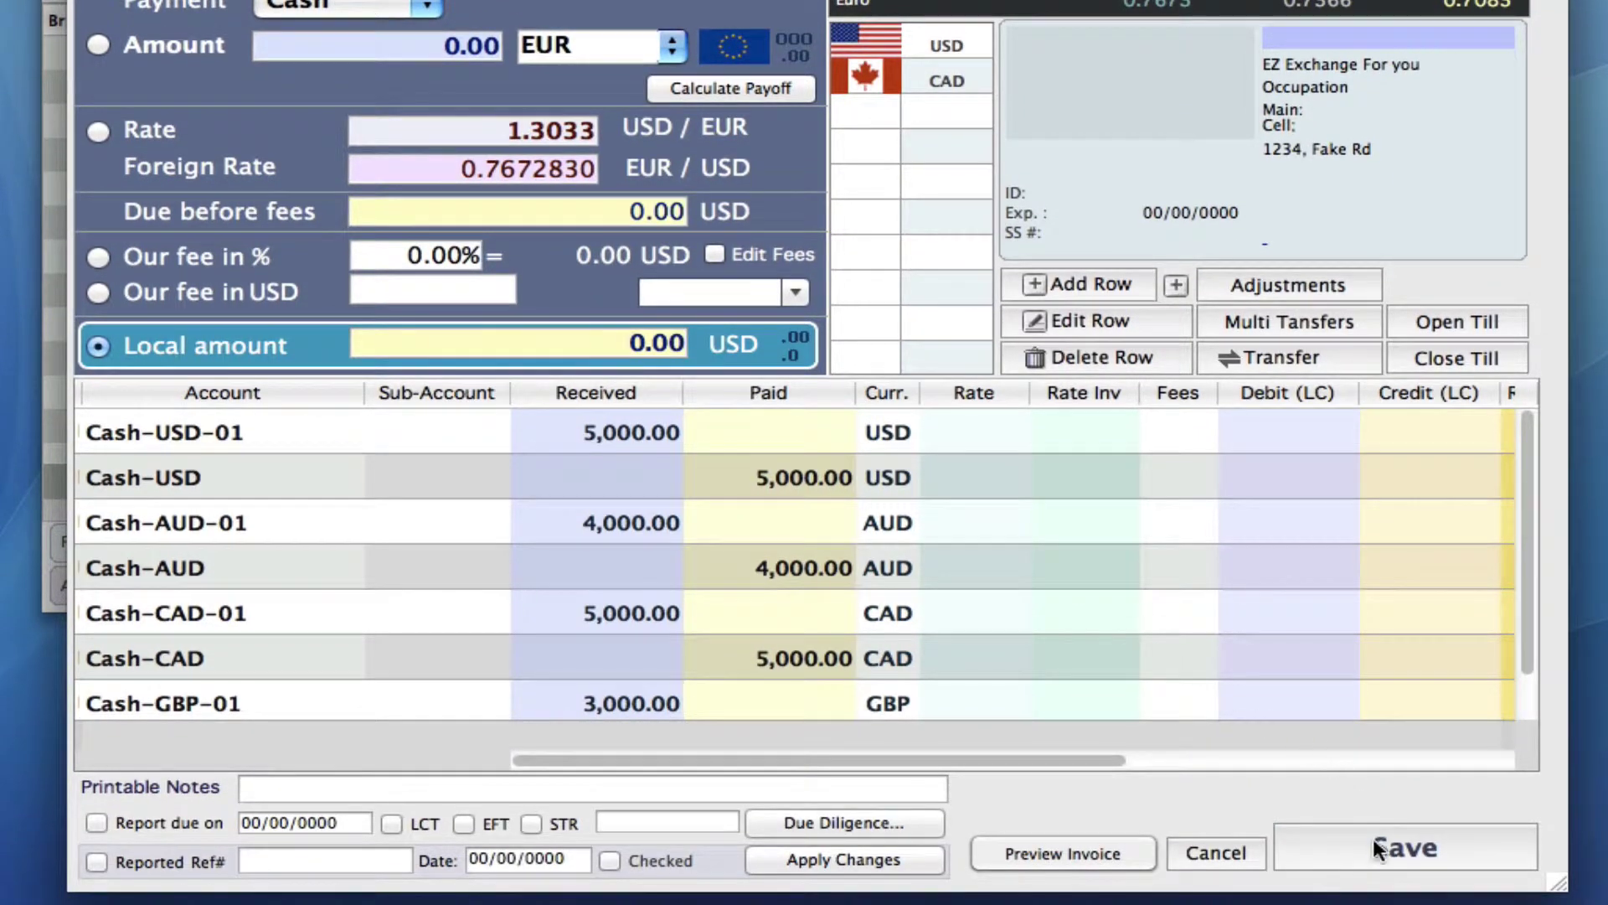
click(1373, 843)
click(1379, 853)
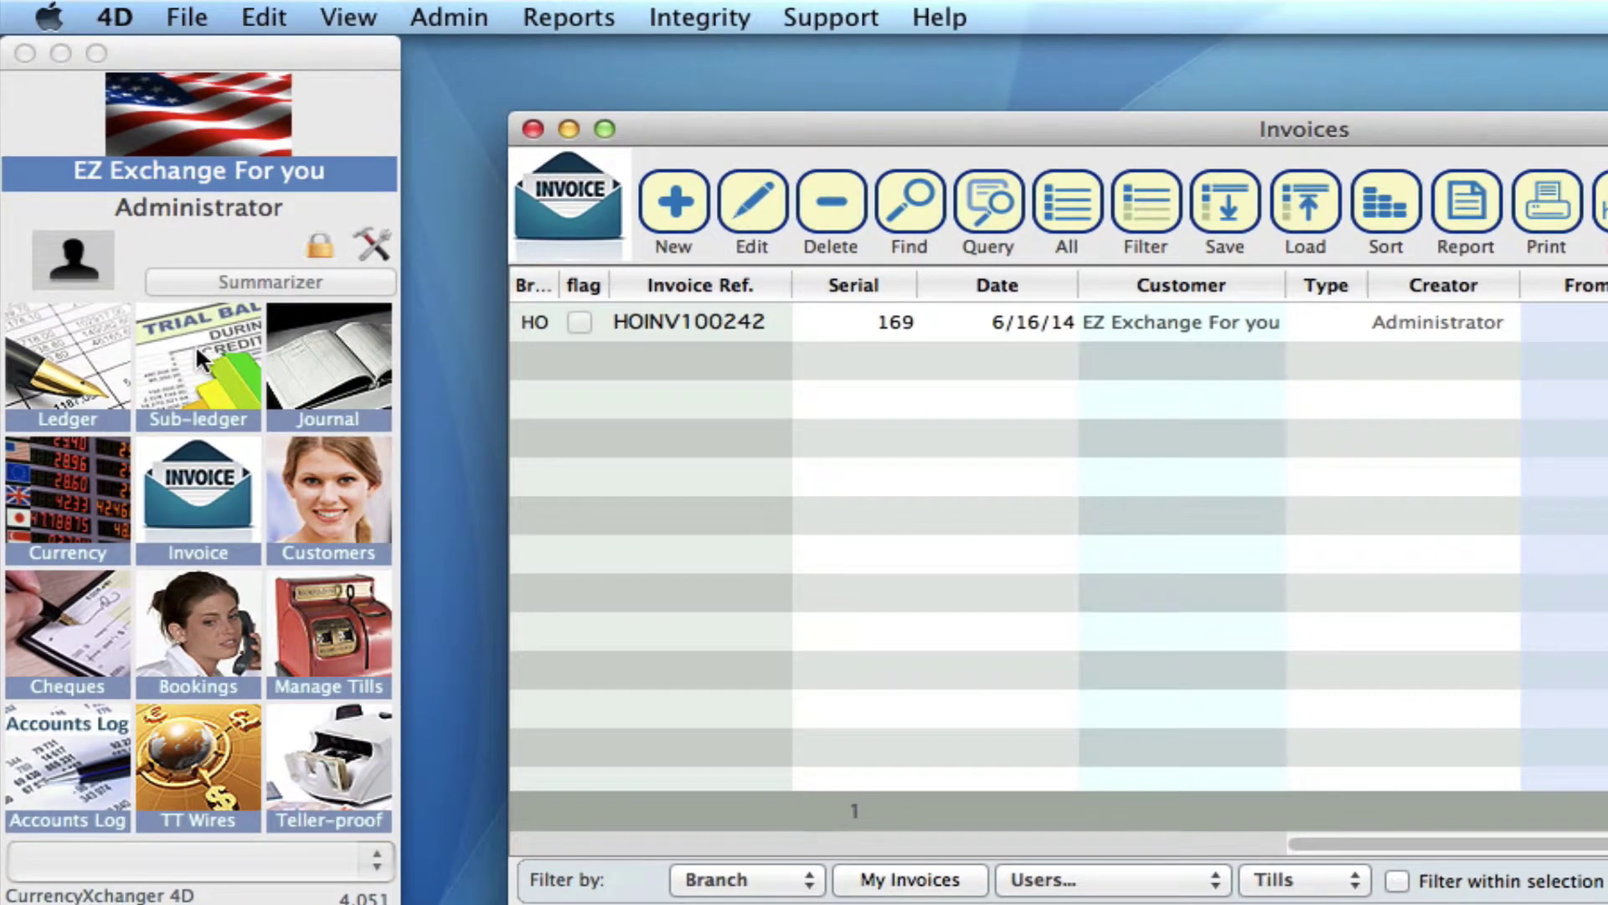
Step: Review today's Tills balances in the Sub-ledger (Cash-USD-01 at 5,000.00), then reopen Invoices
click(194, 345)
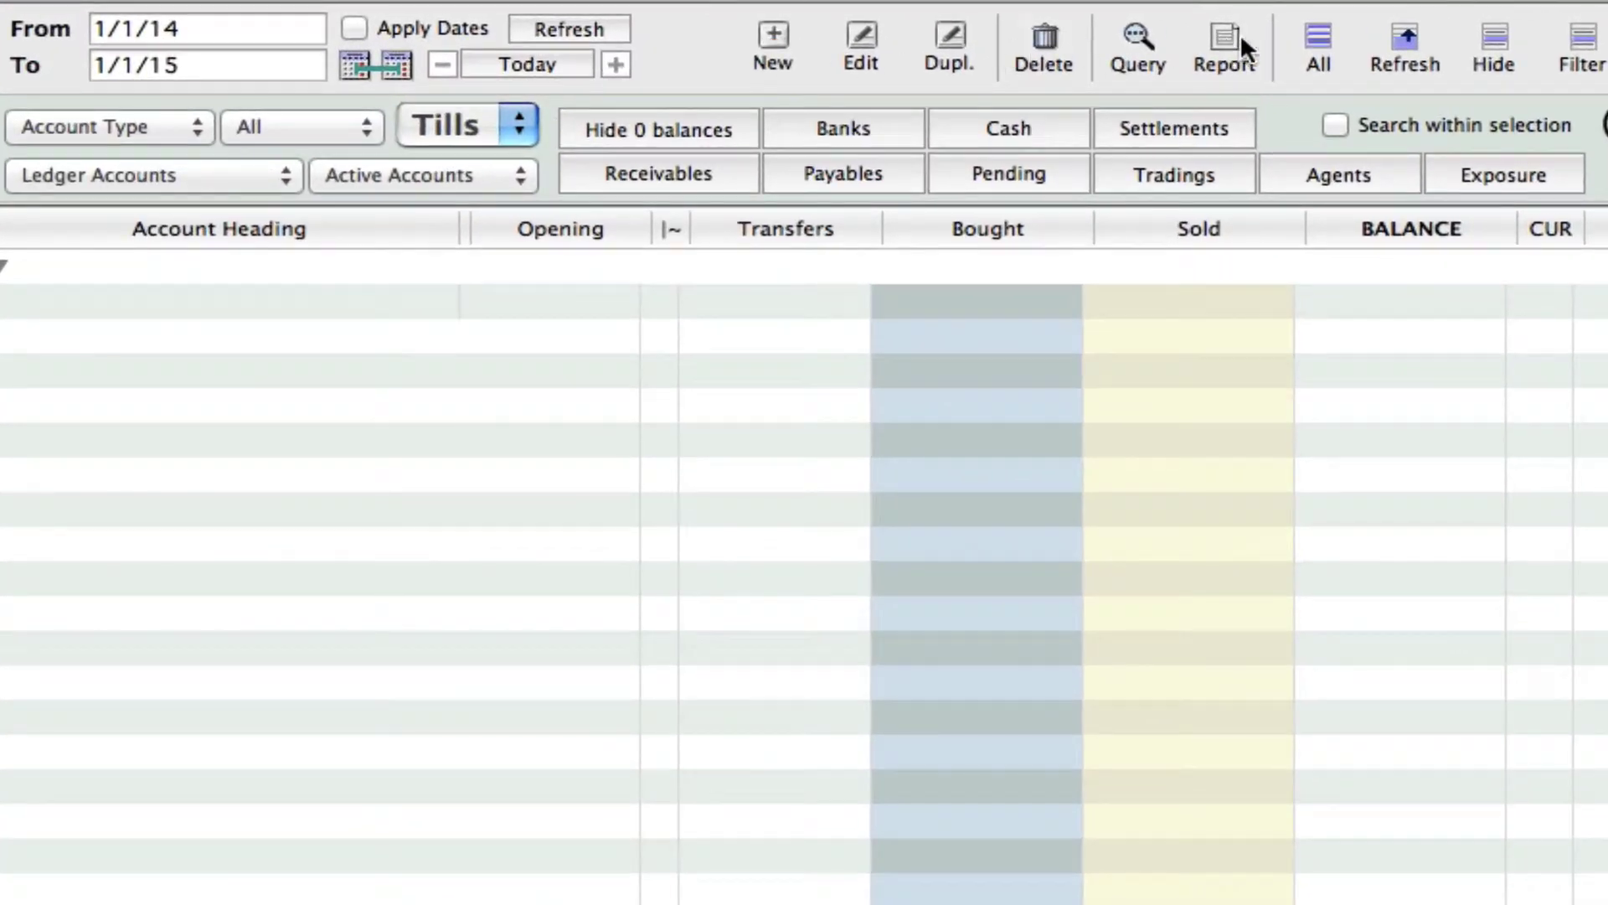
click(1334, 33)
click(533, 64)
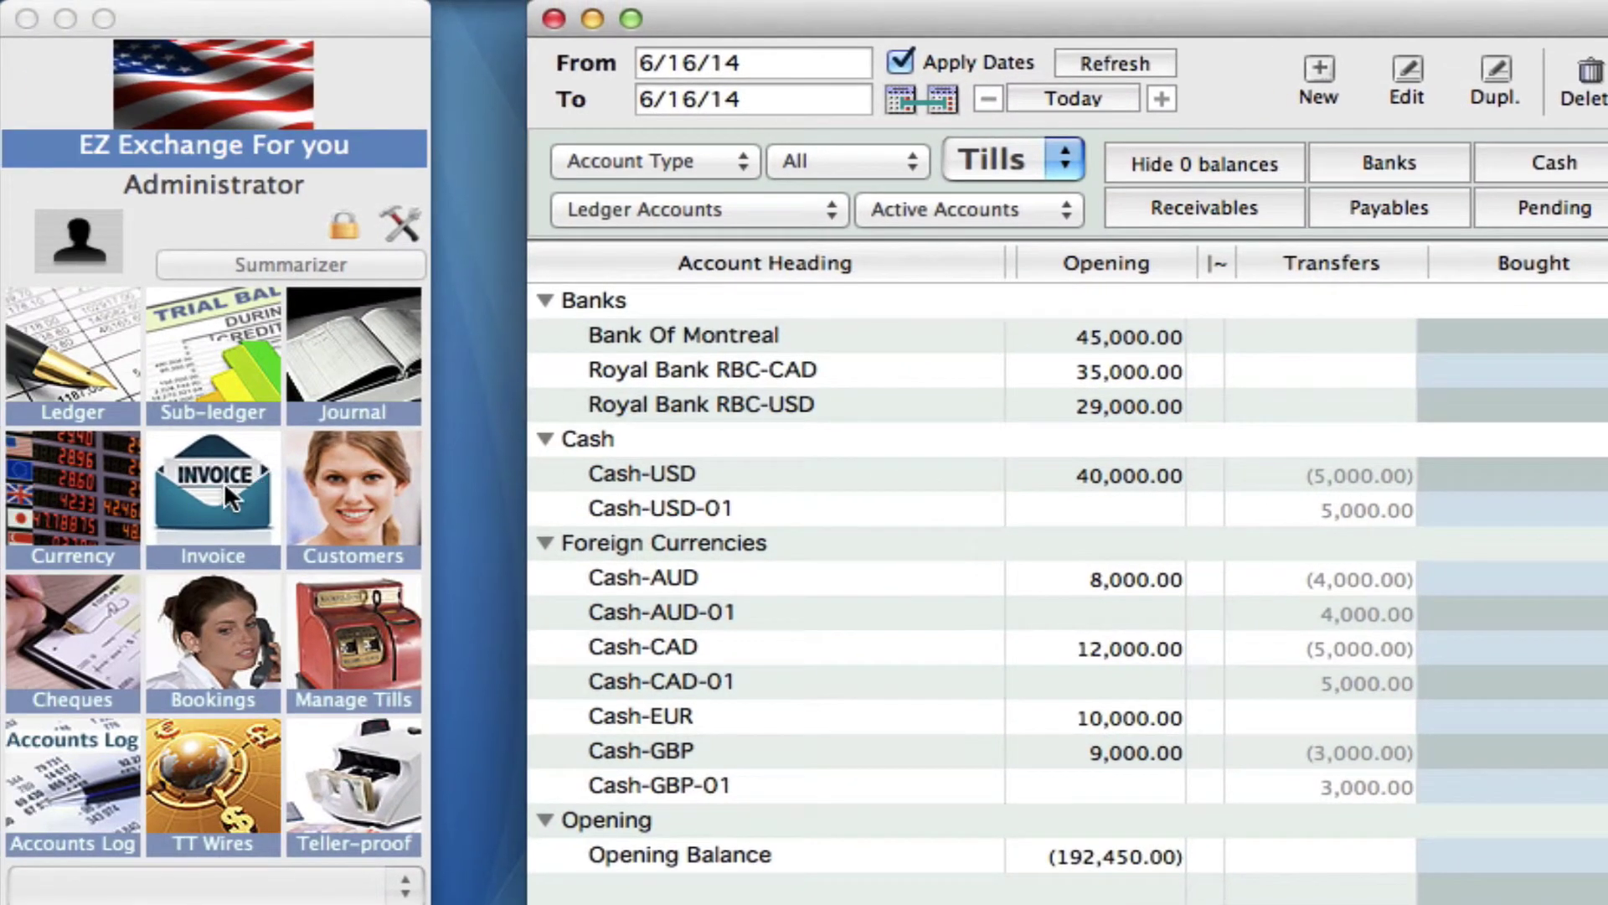
click(222, 484)
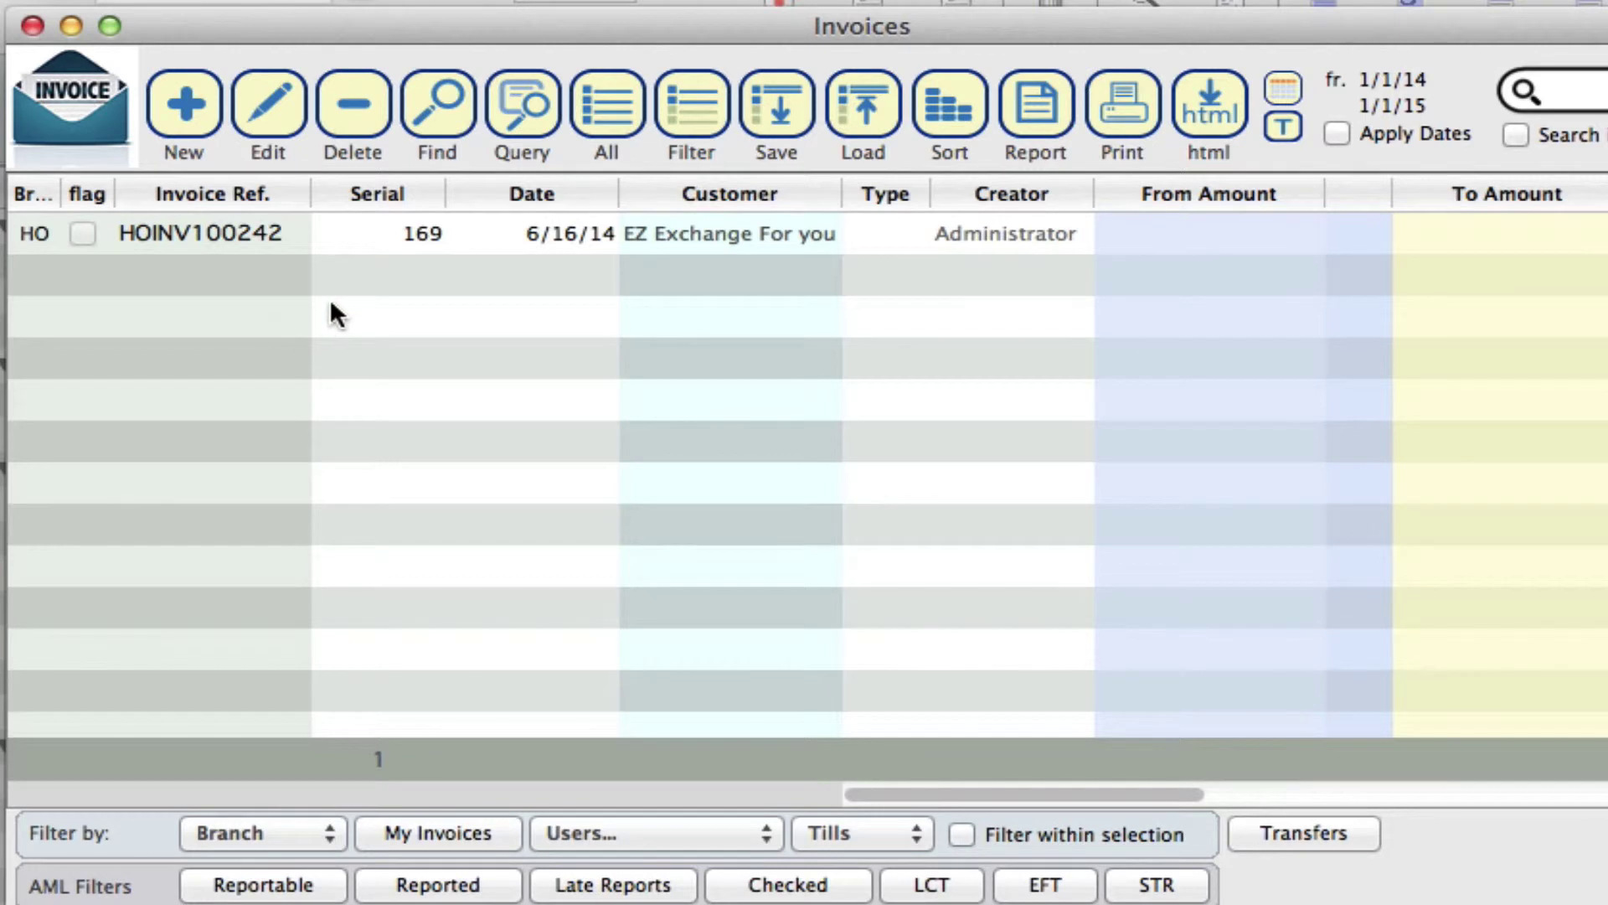
Step: Create new invoice HOINV100243 and start opening a till for it
click(191, 106)
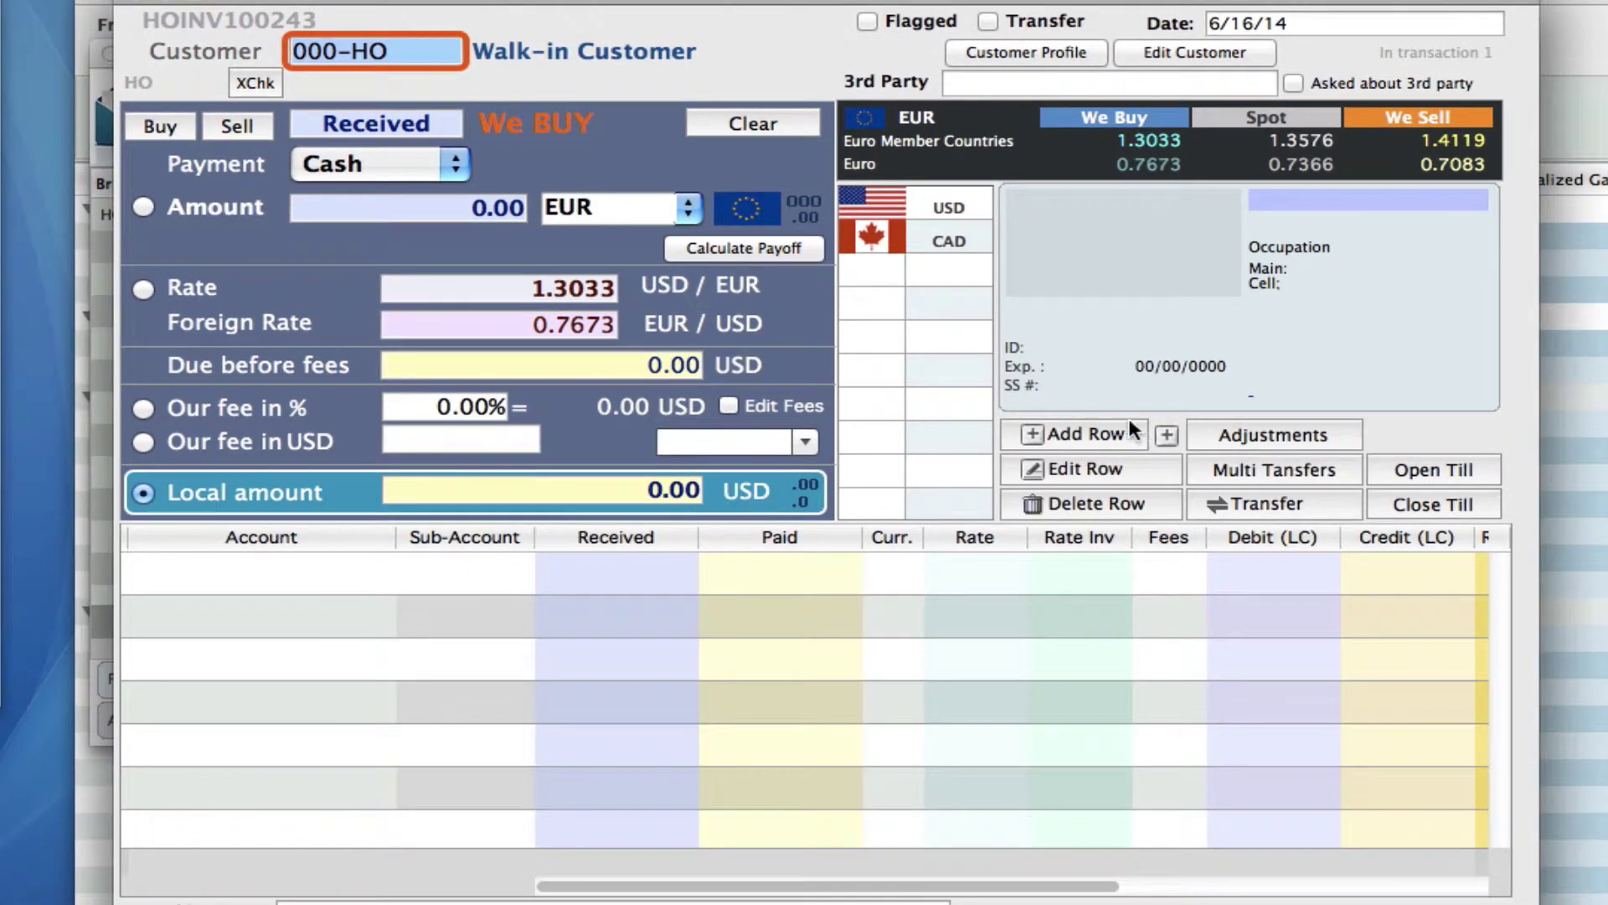
click(1449, 472)
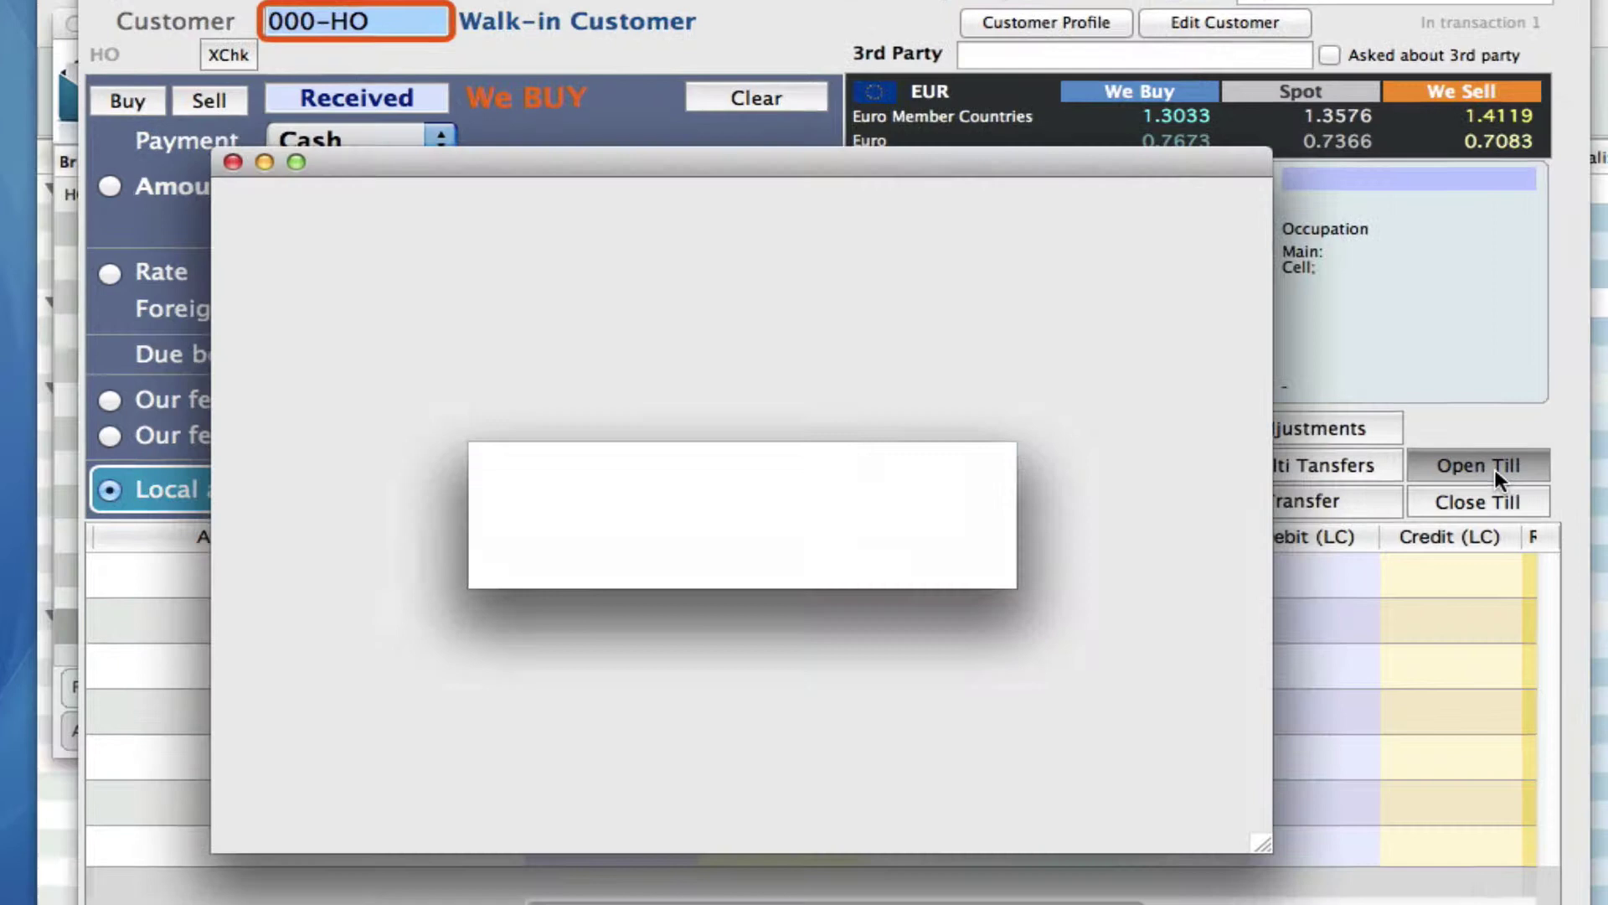
Step: Pick till 01 as the till to open on invoice HOINV100243
click(604, 510)
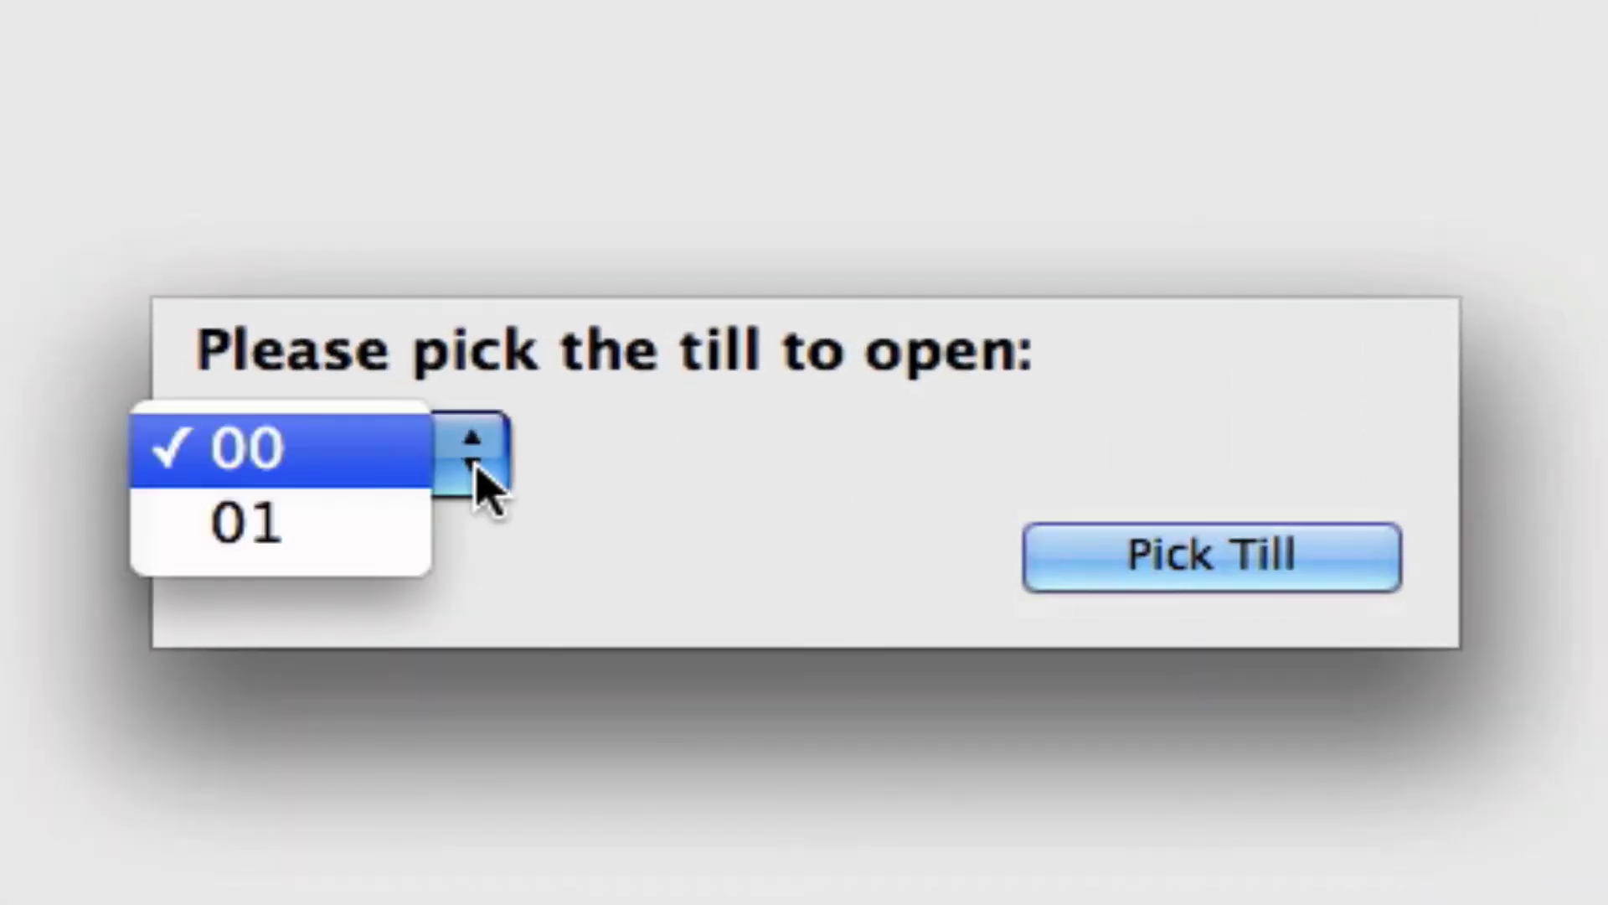
click(369, 527)
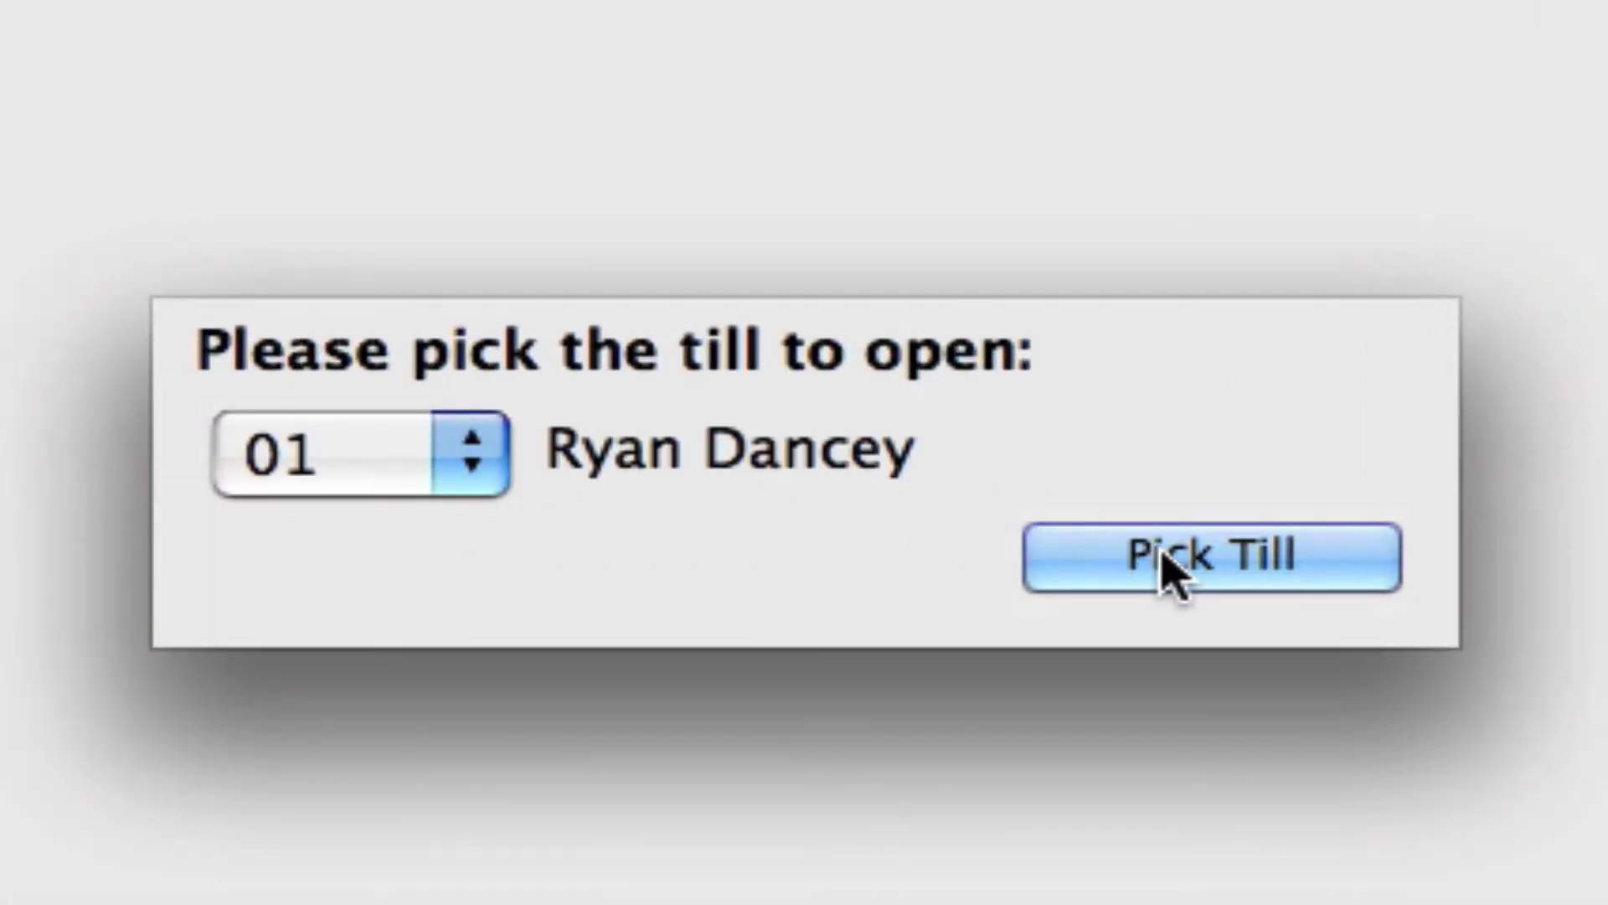
click(1169, 559)
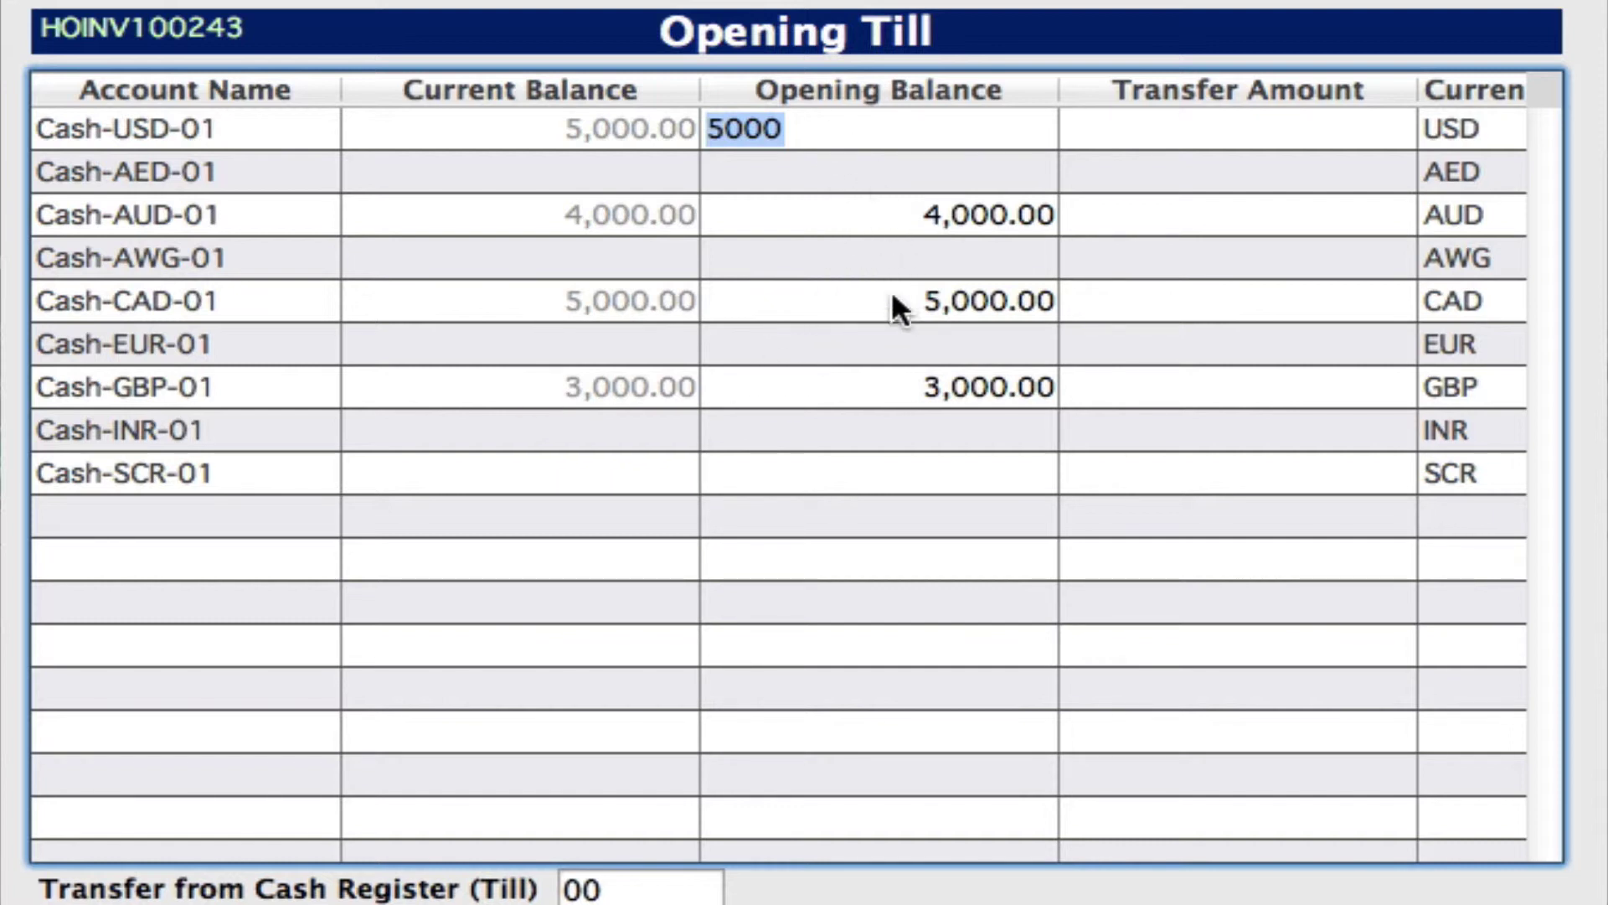
Step: Enter transfer amounts of 400 USD and 200 AUD from till 00
click(1122, 124)
click(1126, 123)
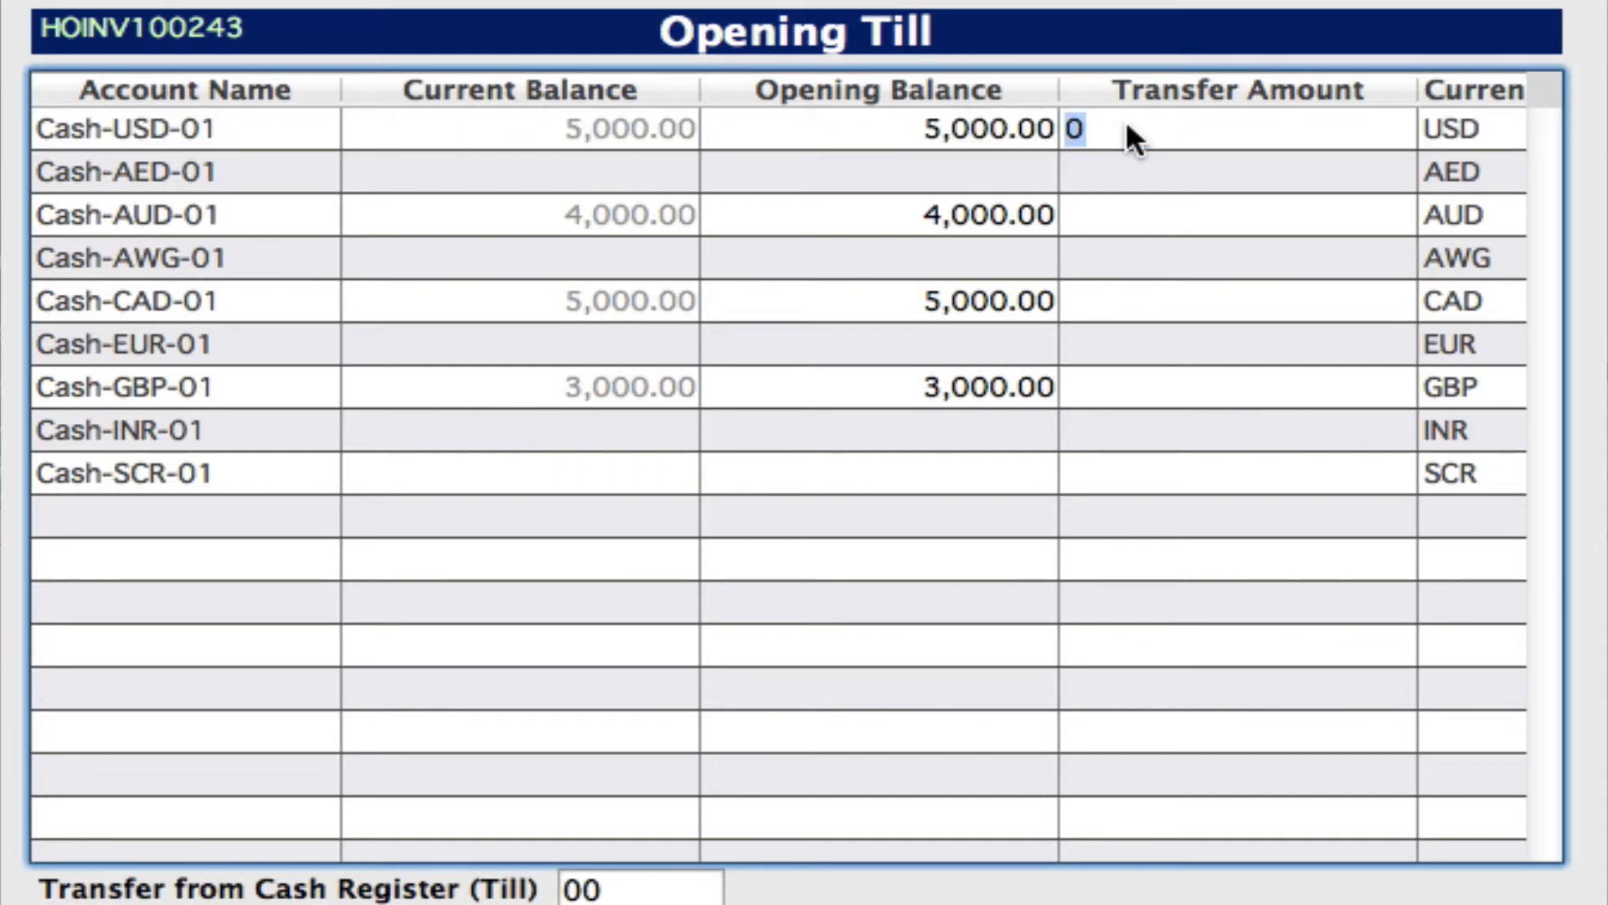
text(4)
key(Return)
key(Return)
key(Tab)
text(200)
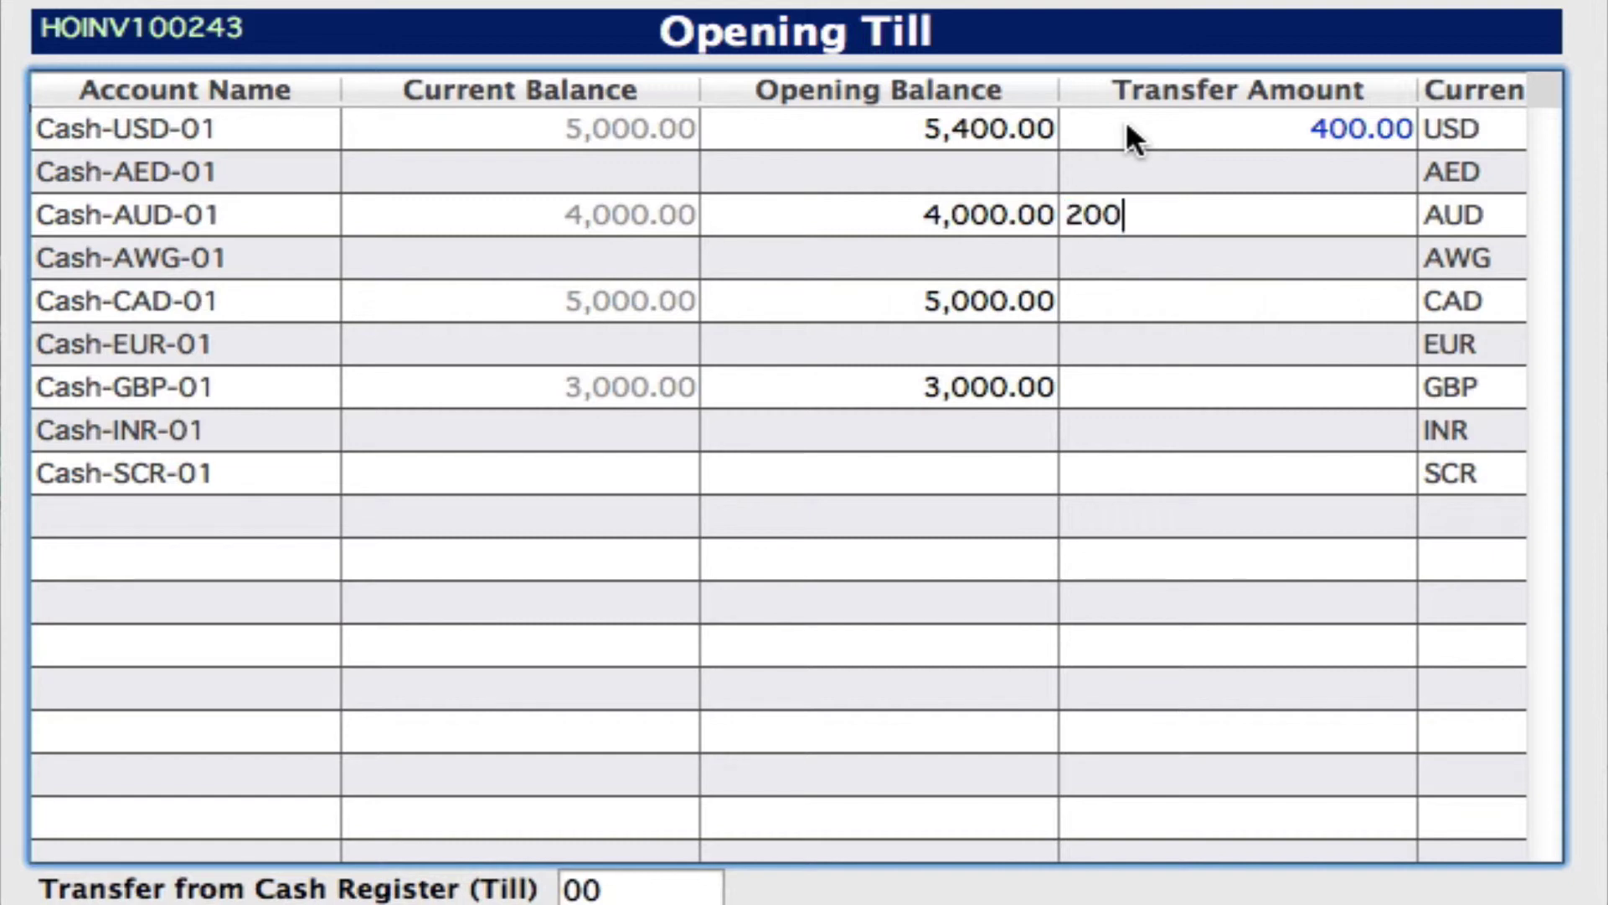
key(Return)
Step: Enter 300 CAD and 600 GBP transfers and open till 01's cash register
key(Tab)
key(Return)
key(Tab)
text(3000)
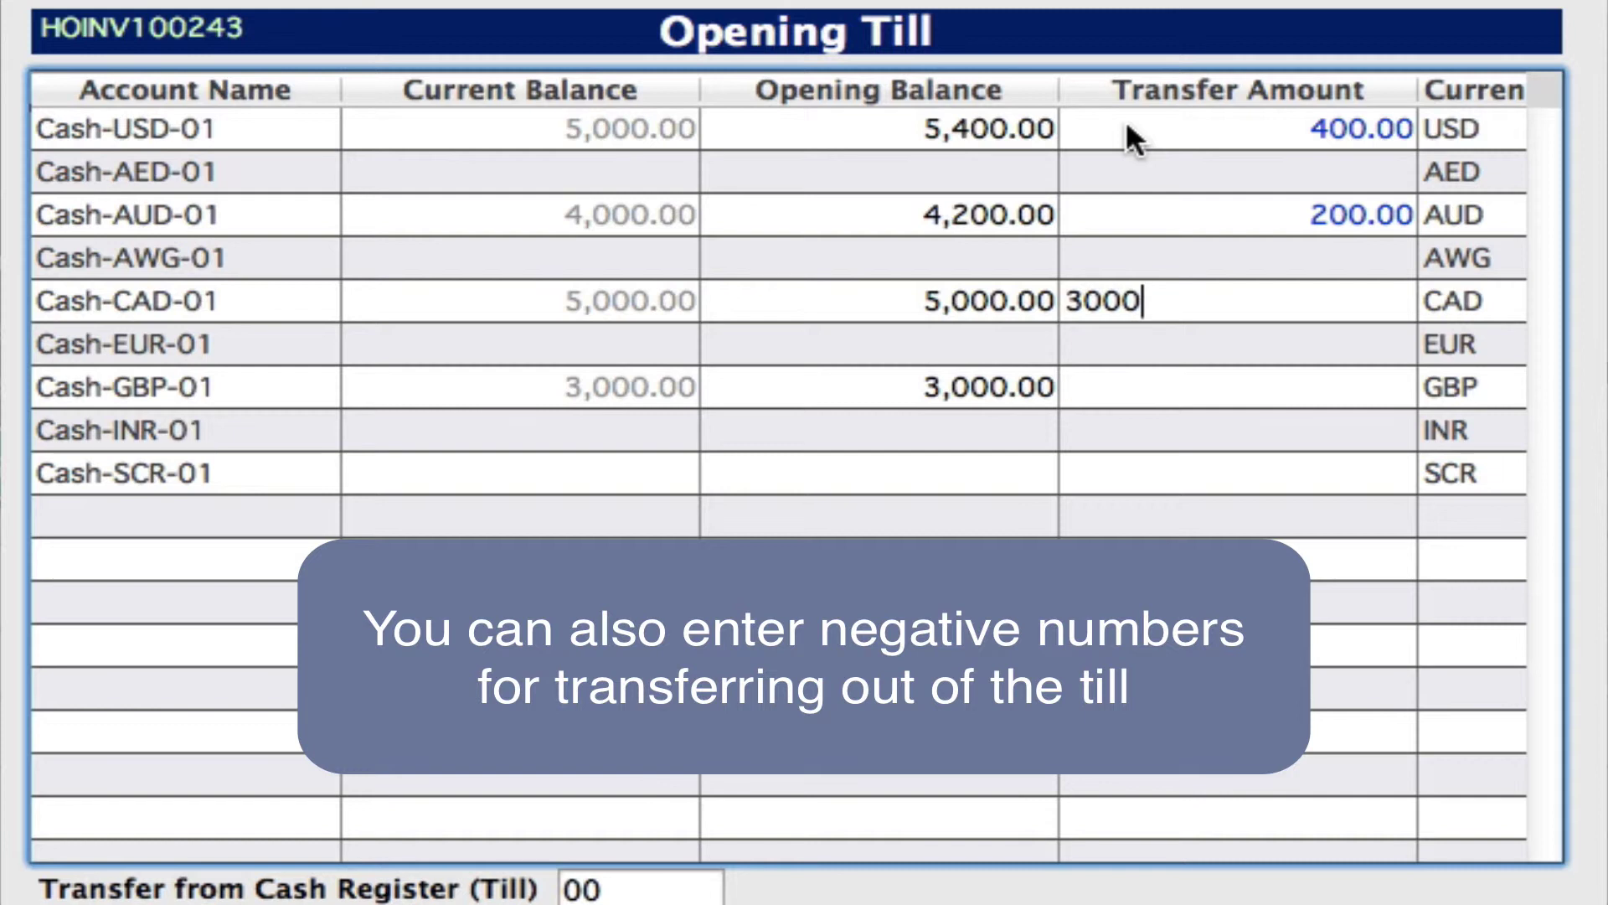
key(BackSpace)
key(Return)
key(Tab)
key(Return)
key(Tab)
text(600)
key(Return)
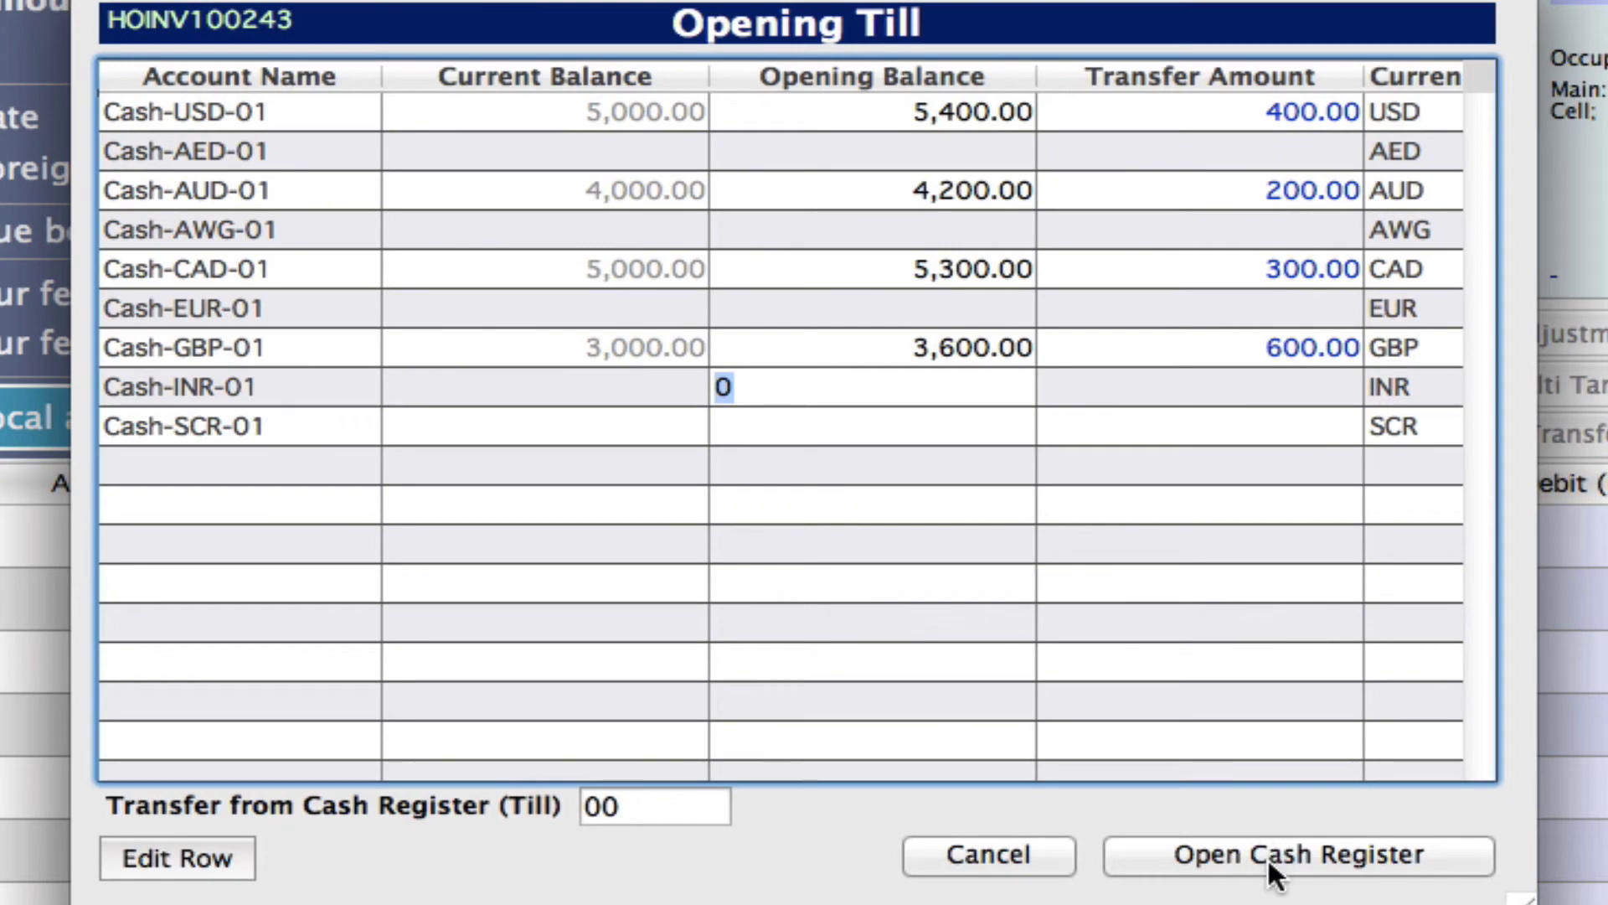
click(1268, 859)
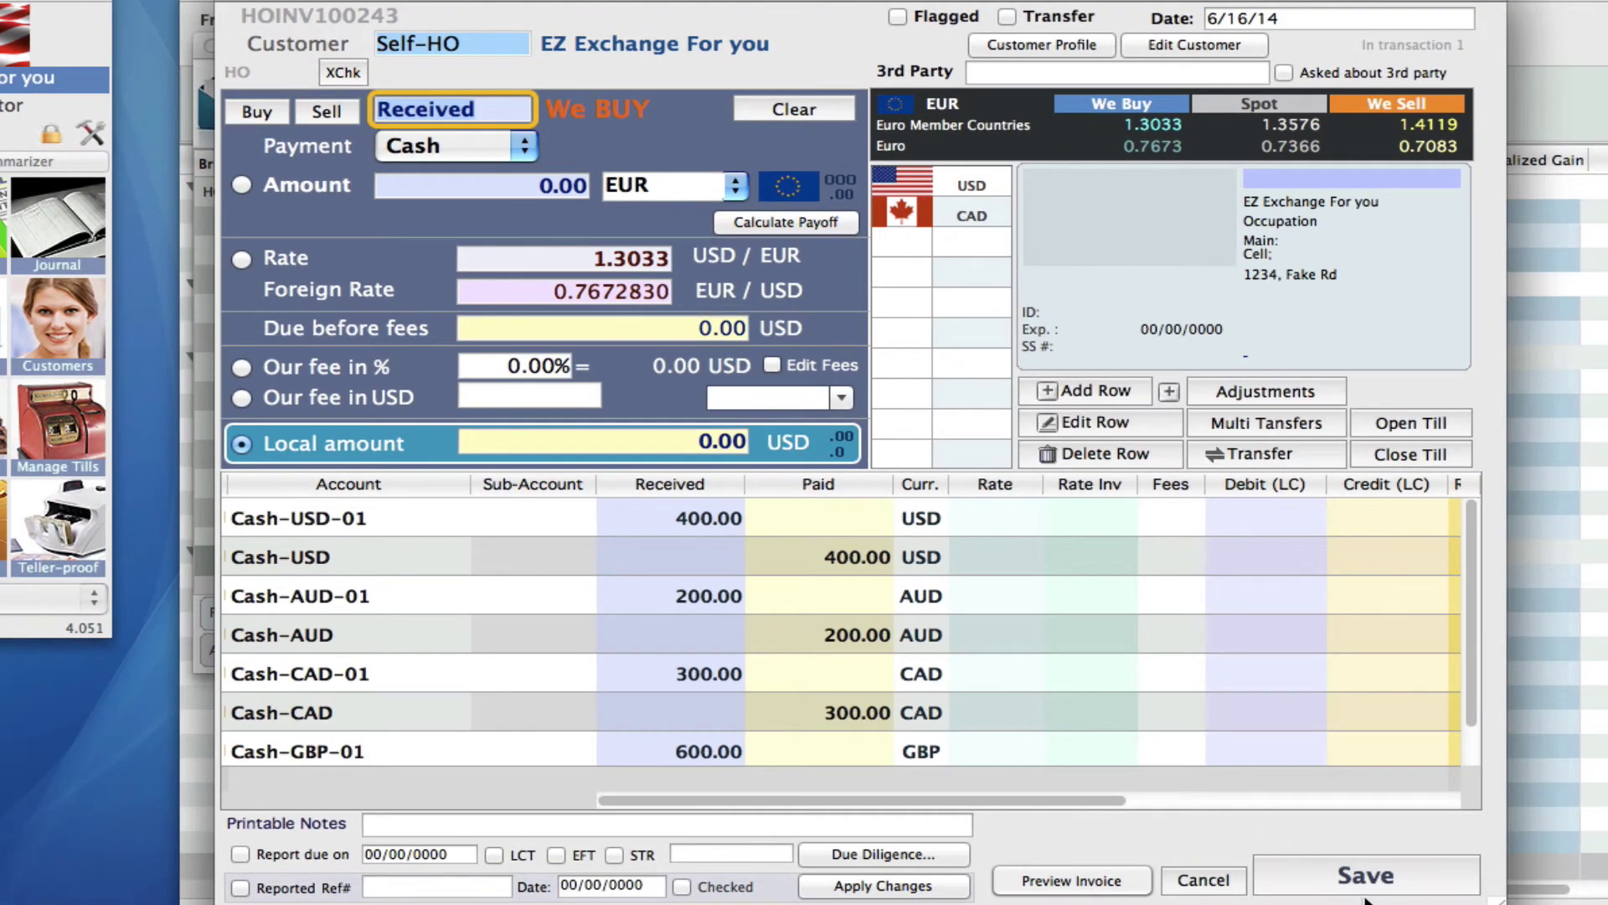
Step: Save invoice HOINV100243, close its windows, and refresh today's Tills ledger balances
click(1365, 886)
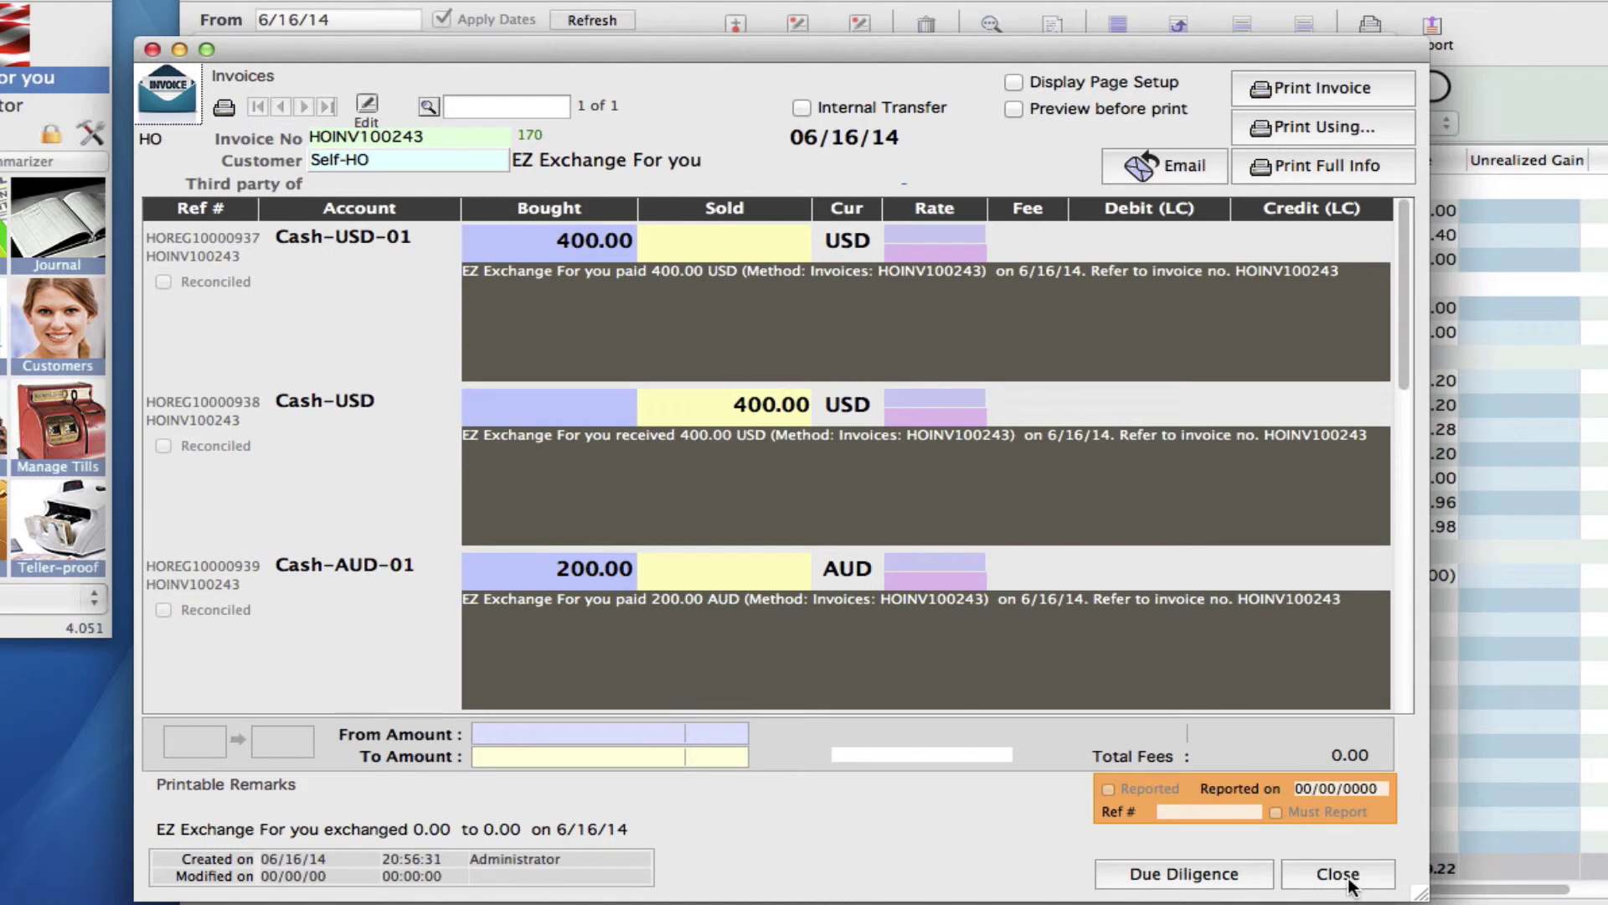
click(1351, 876)
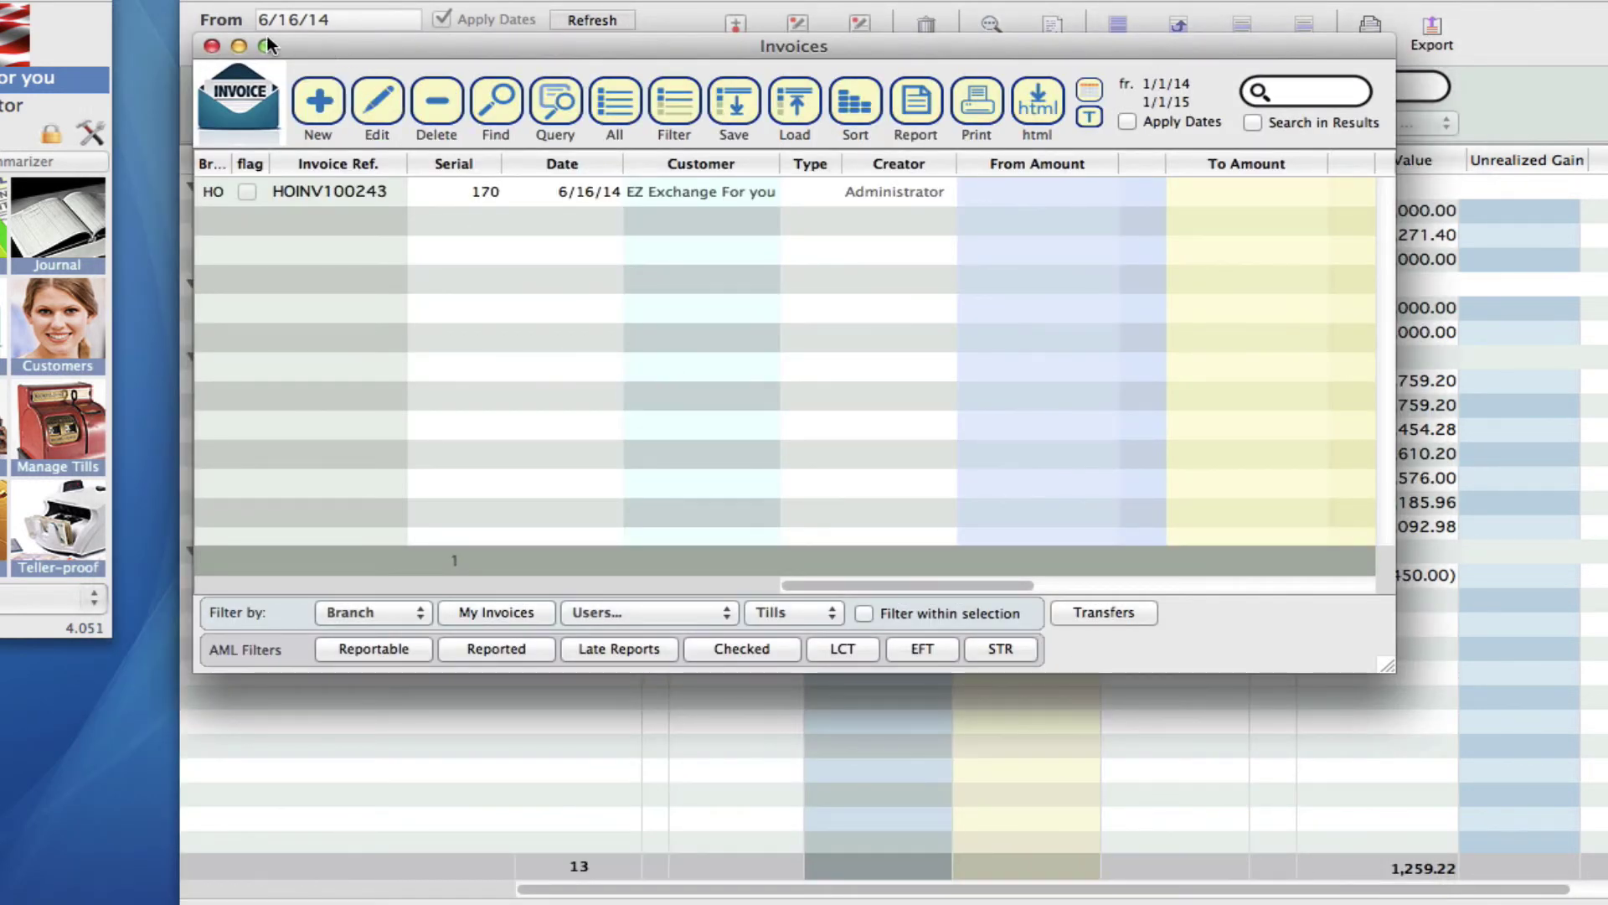
click(212, 45)
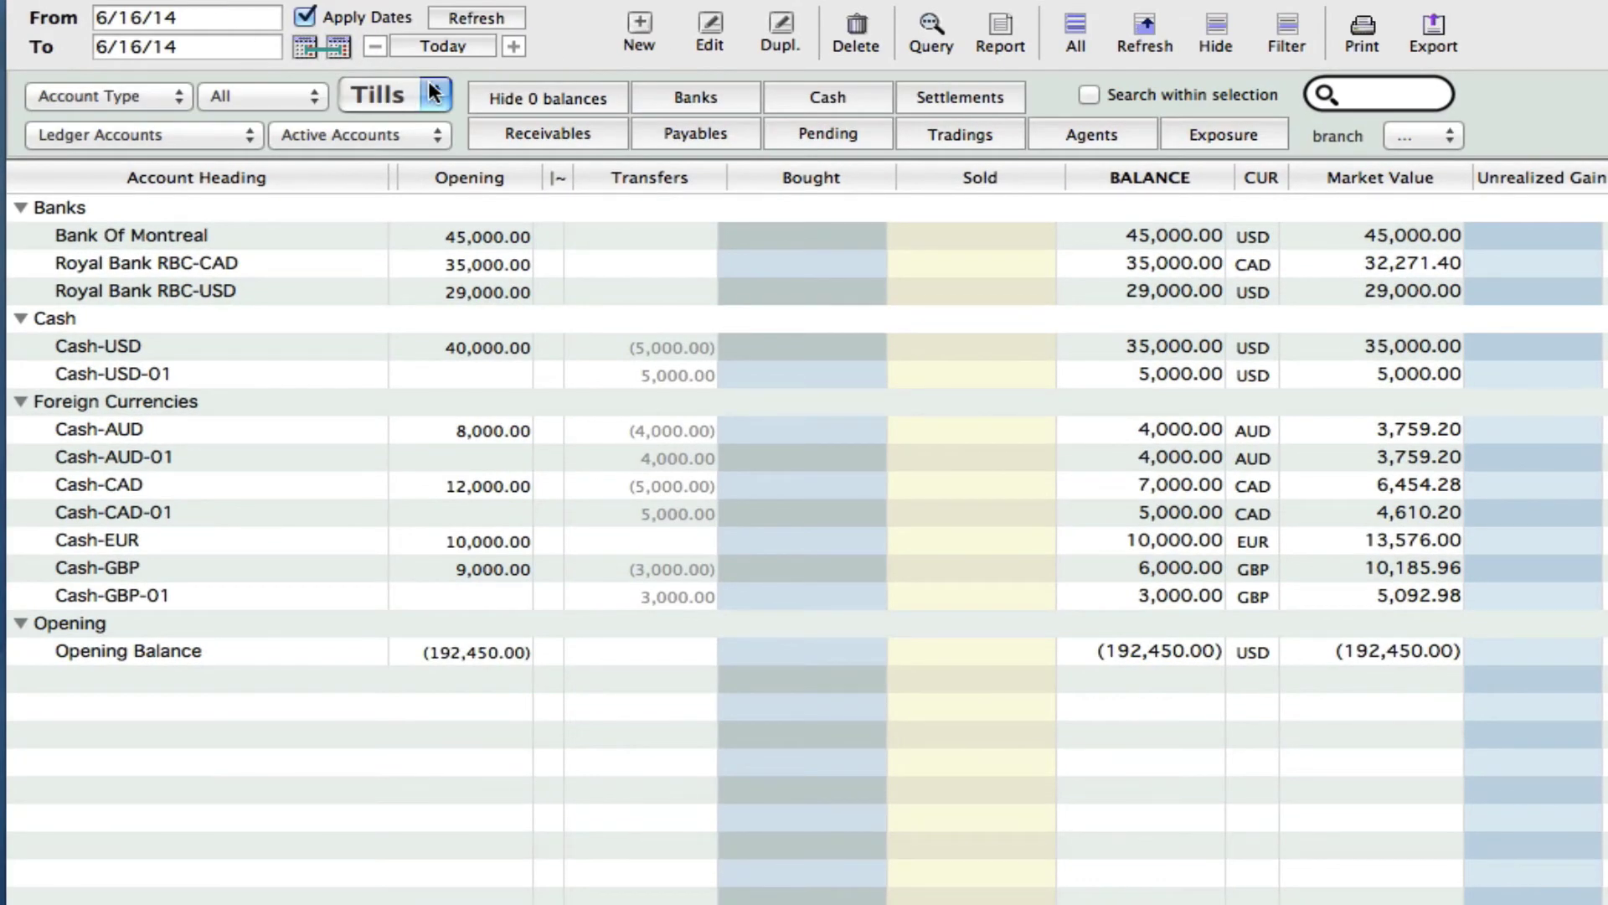
click(451, 42)
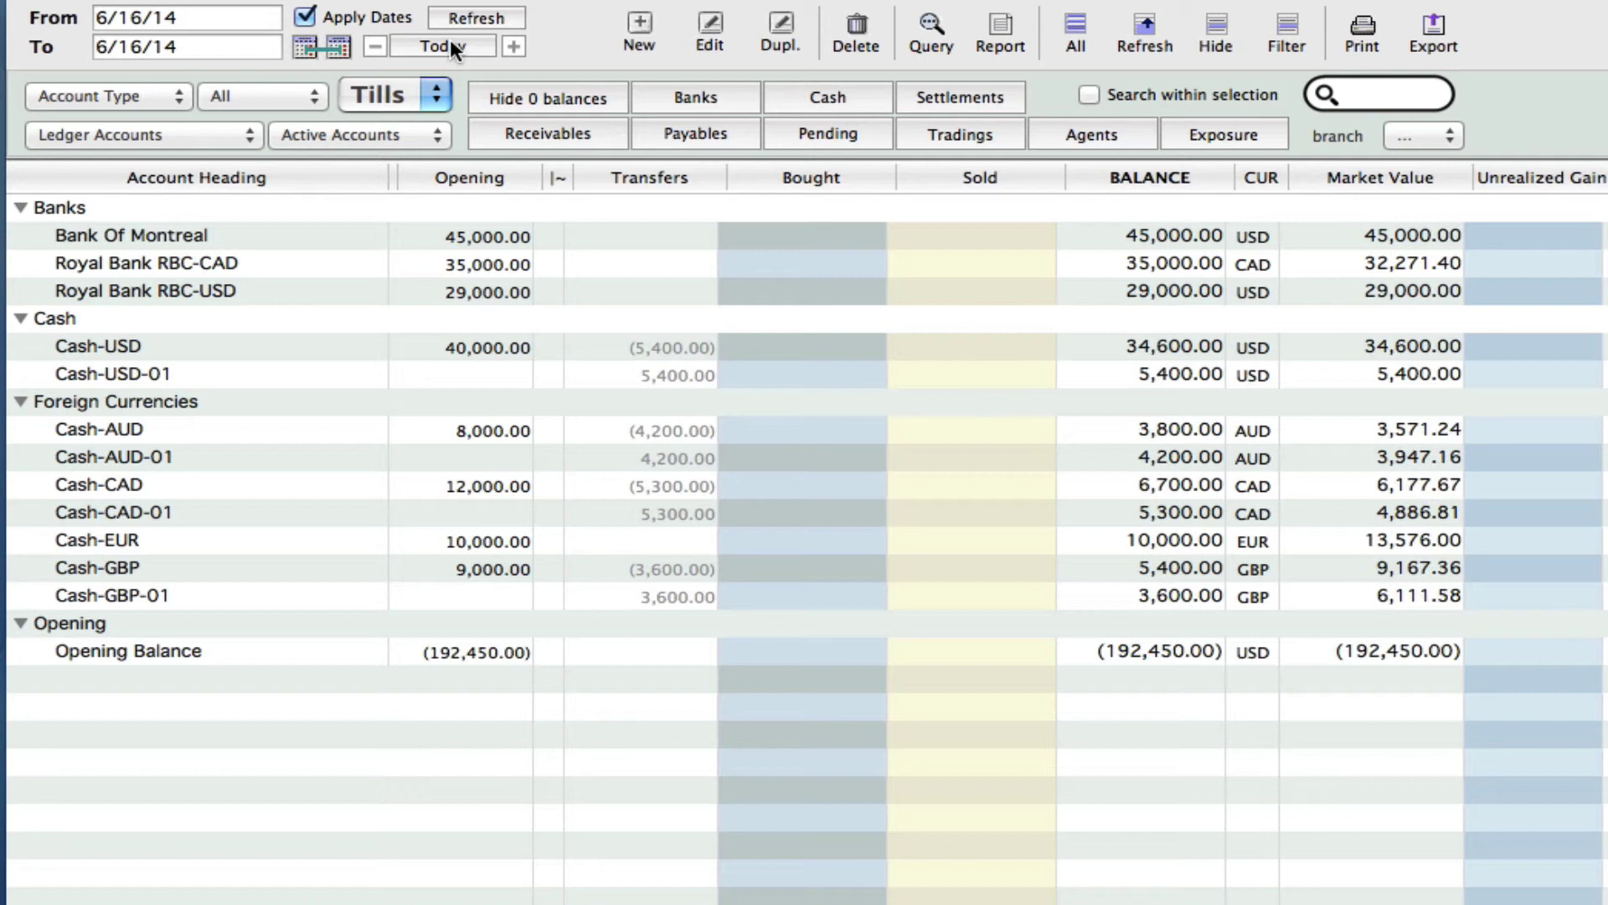